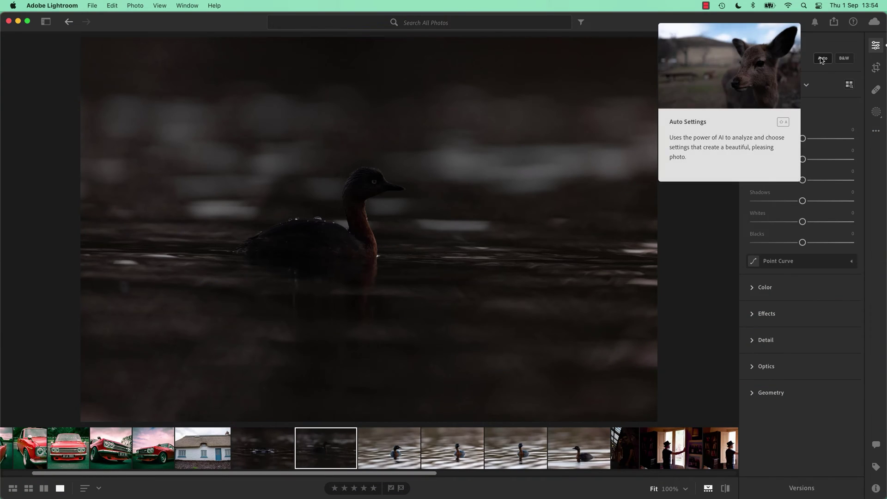
Step: Apply Auto Settings to brighten the dark grebe photo's lighting
click(822, 59)
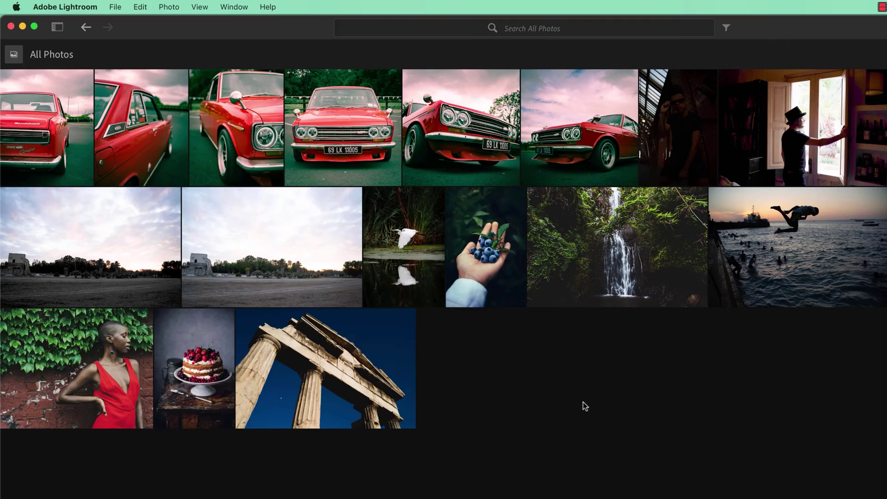
Step: Toggle the photos sidebar off and on, leaving it open
key(p)
key(p)
key(p)
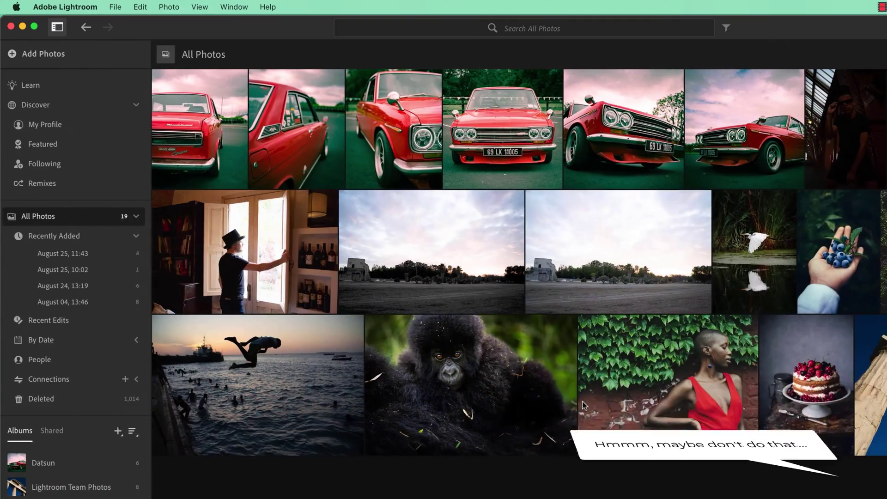
key(p)
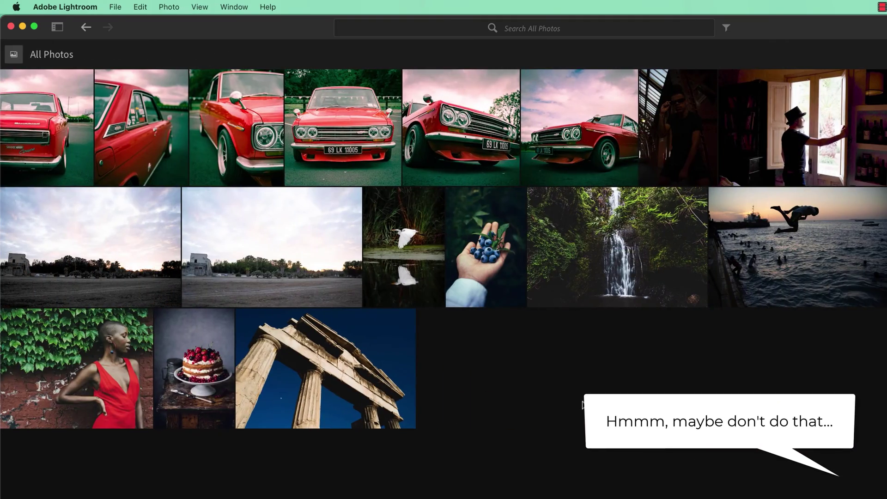
key(p)
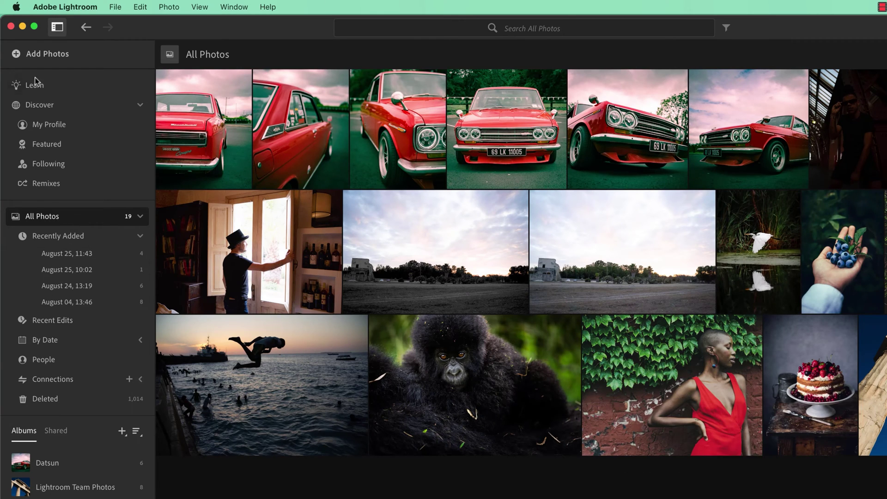
click(58, 27)
click(57, 27)
Step: Select Weweia 01–06 from Exercise Files > 03 Light Corrections and review them for import
click(64, 58)
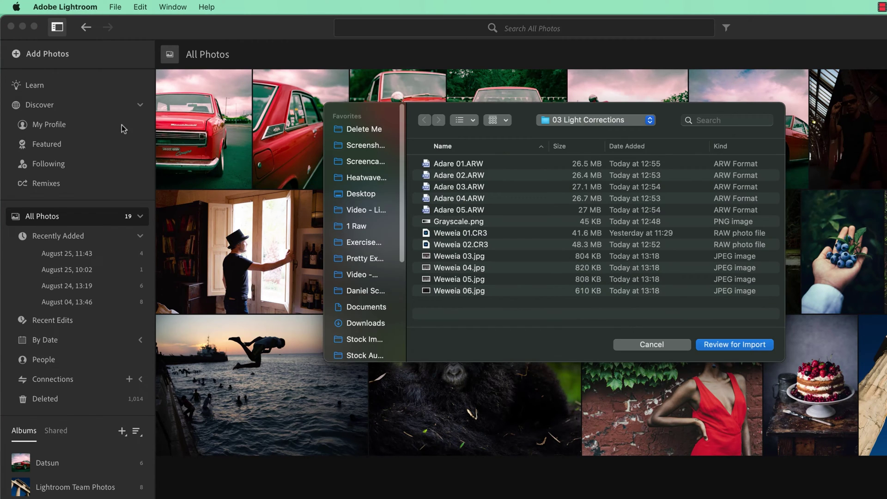
click(579, 121)
click(573, 133)
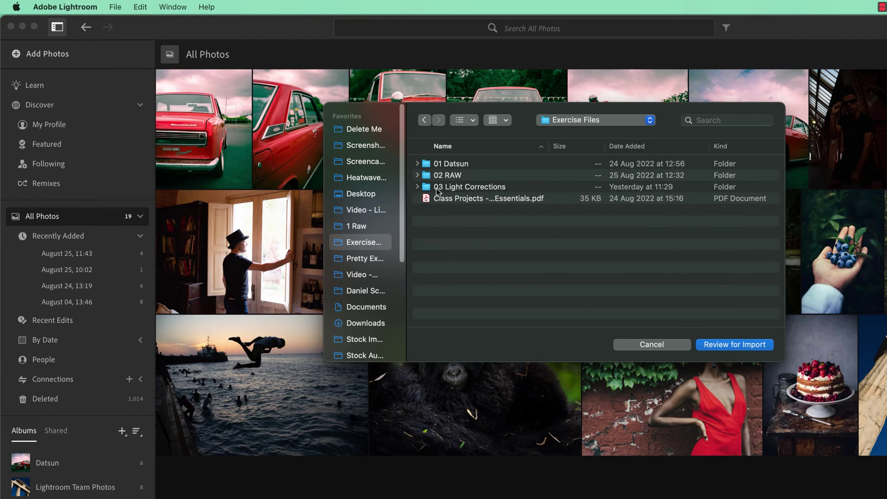
double_click(498, 192)
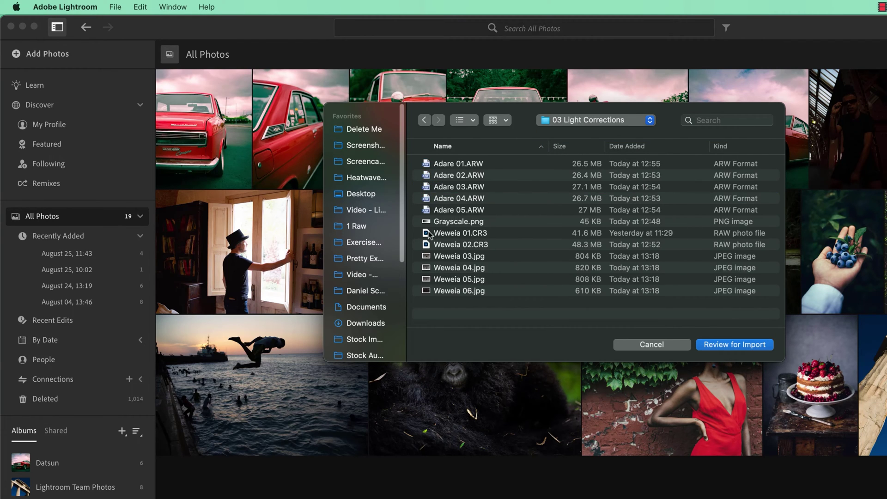
click(450, 236)
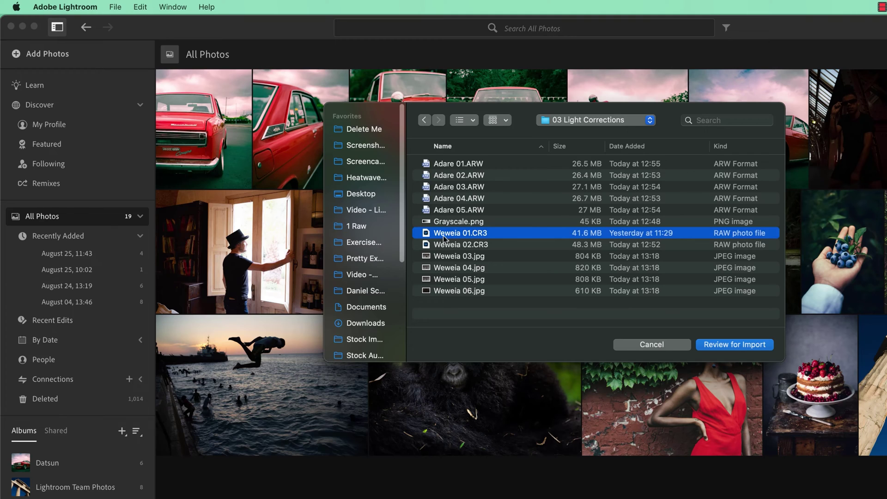
shift+click(454, 294)
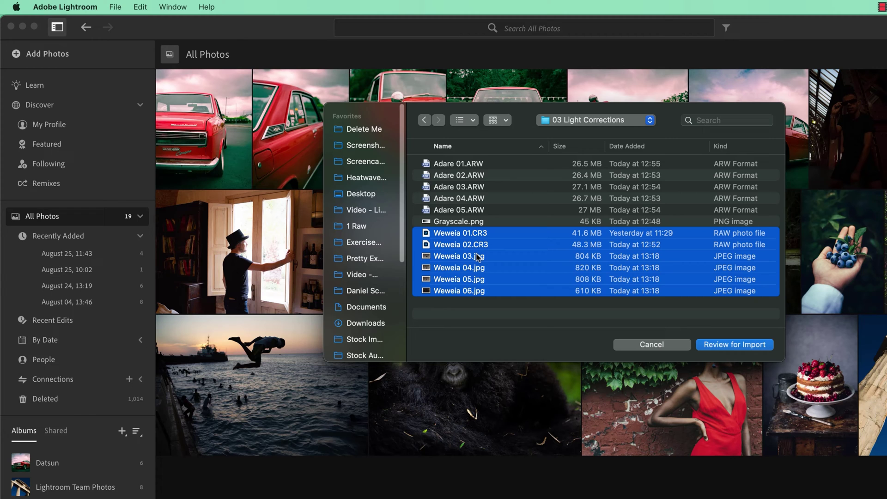
click(745, 347)
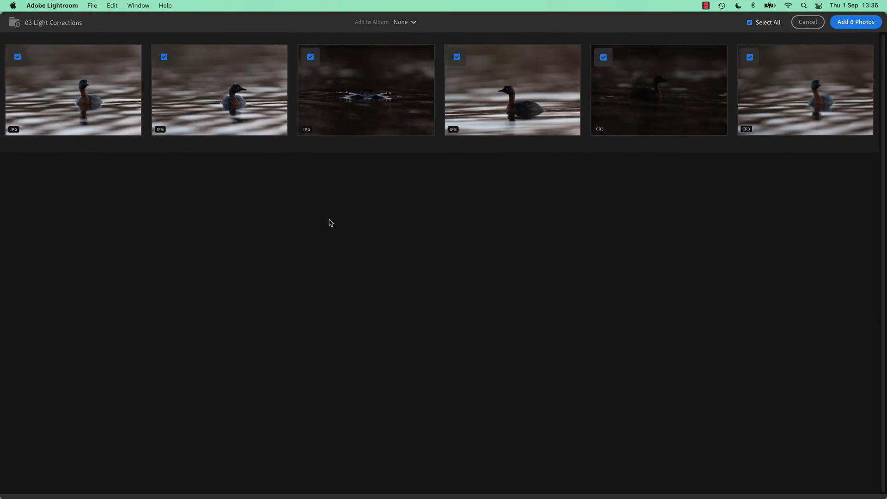
Step: Add the six Weweia photos, select the dark grebe photo, and enlarge the grid thumbnails
click(855, 22)
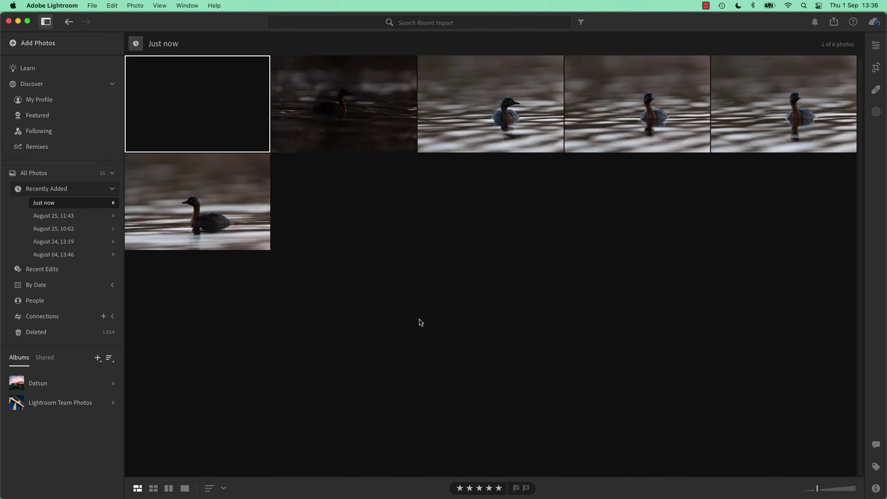
click(342, 133)
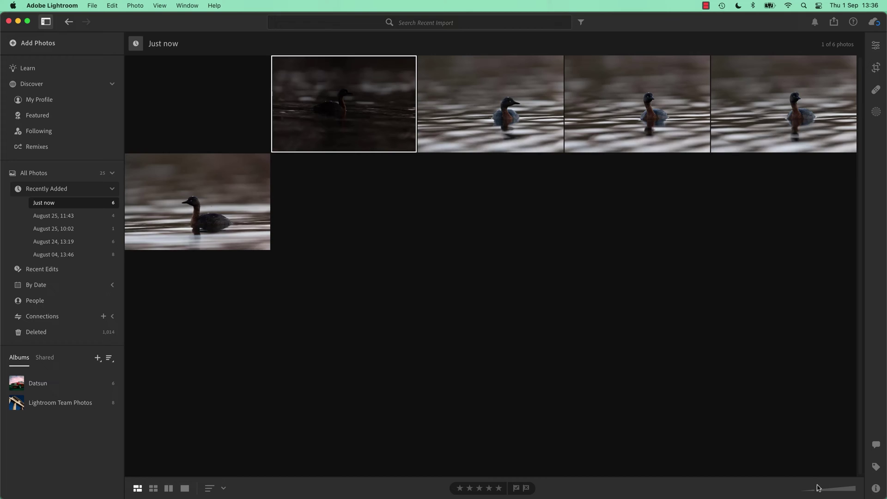
mouse_move(817, 487)
mouse_down()
mouse_move(846, 490)
mouse_move(820, 490)
mouse_up()
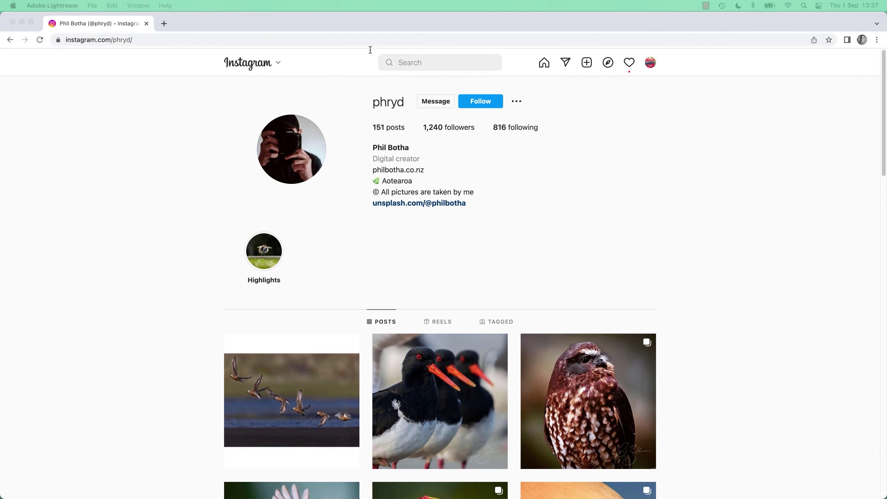
Step: Scroll down through the photographer's Instagram bird and landscape posts, then return to Lightroom
scroll(174, 267, down, 10)
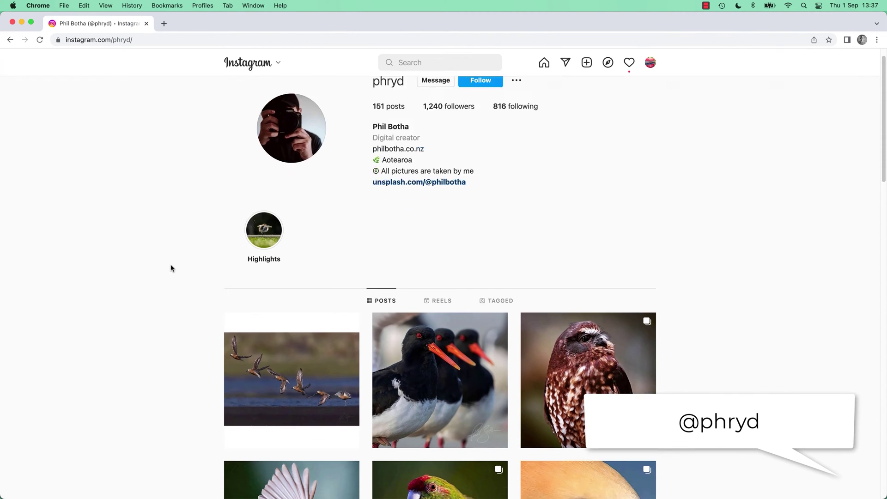
scroll(166, 267, down, 7)
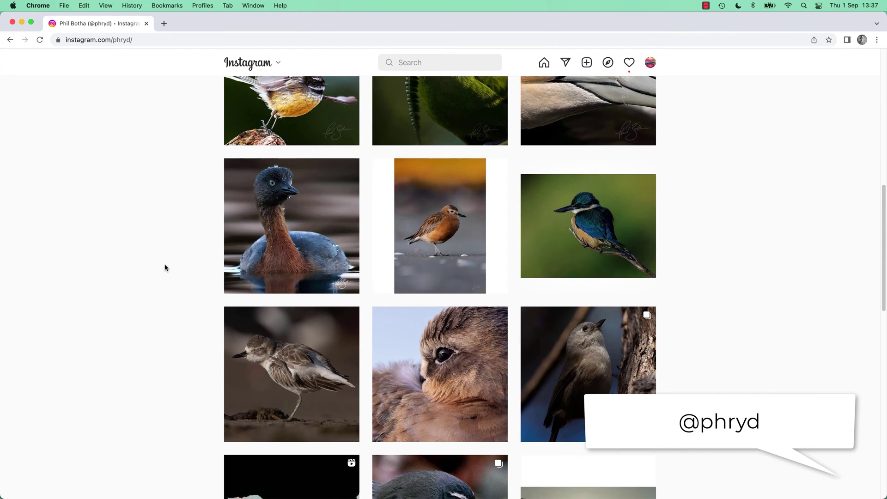
scroll(163, 268, down, 3)
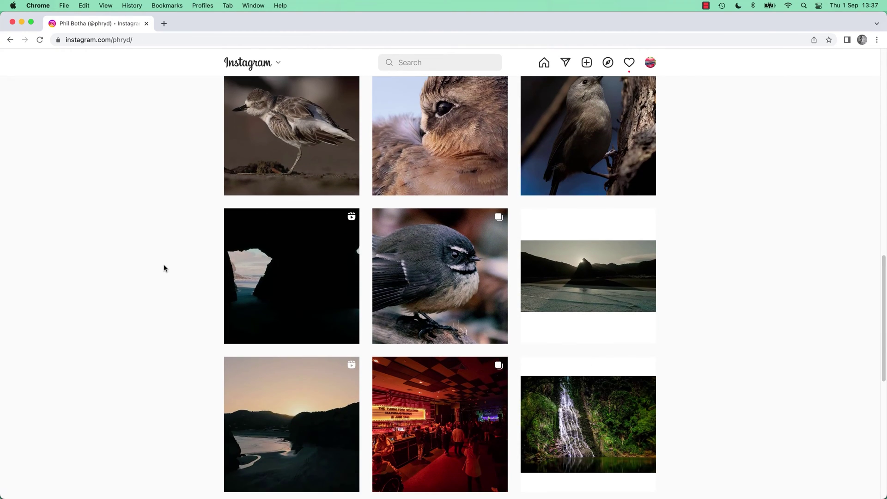
scroll(165, 275, down, 5)
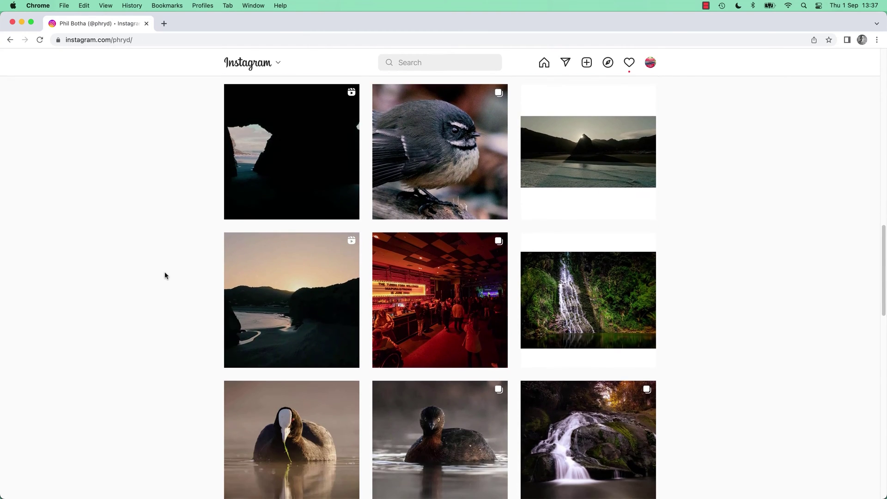
scroll(165, 276, down, 3)
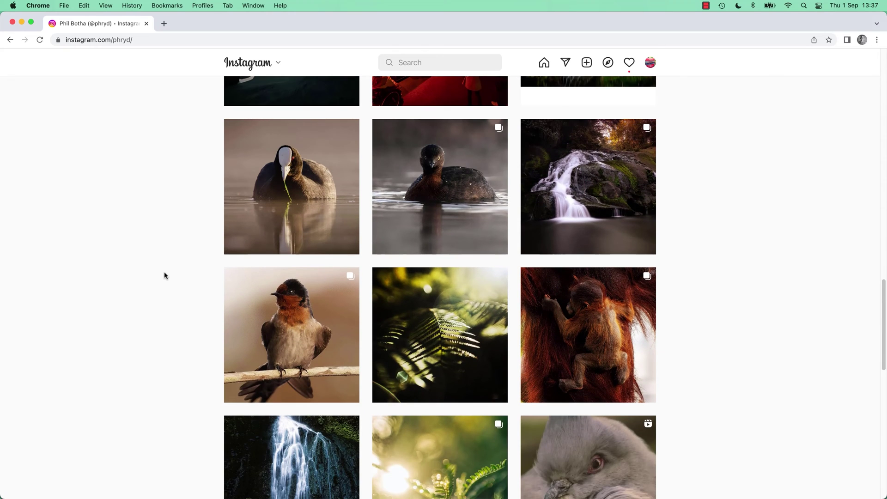
scroll(165, 276, down, 7)
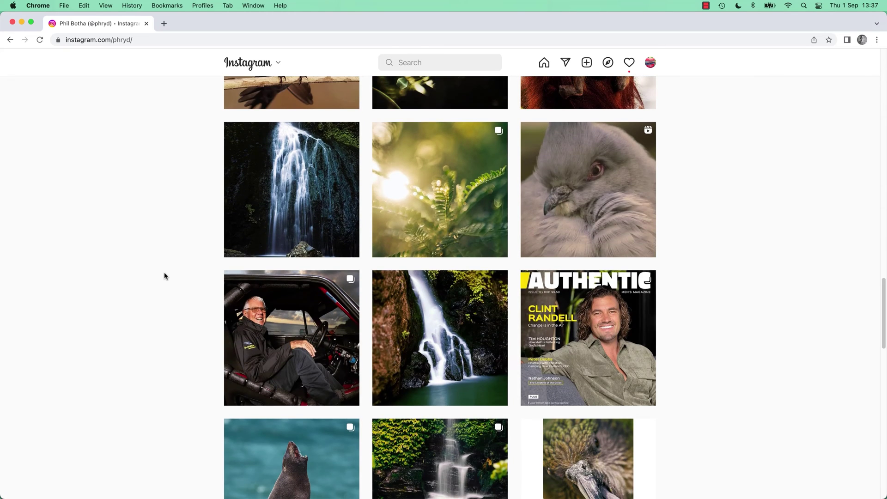
scroll(165, 276, down, 5)
key(super+Tab)
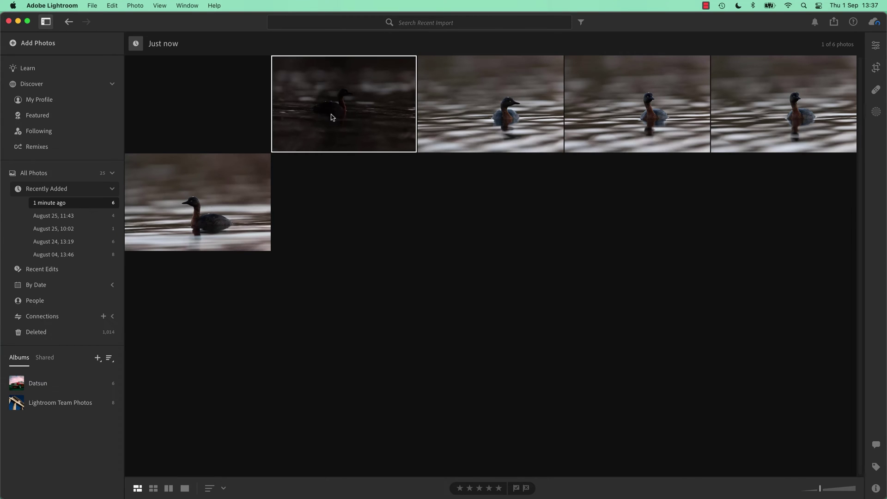
Step: Open the dark grebe photo in Edit and apply Auto, giving Exposure +2.31
double_click(361, 112)
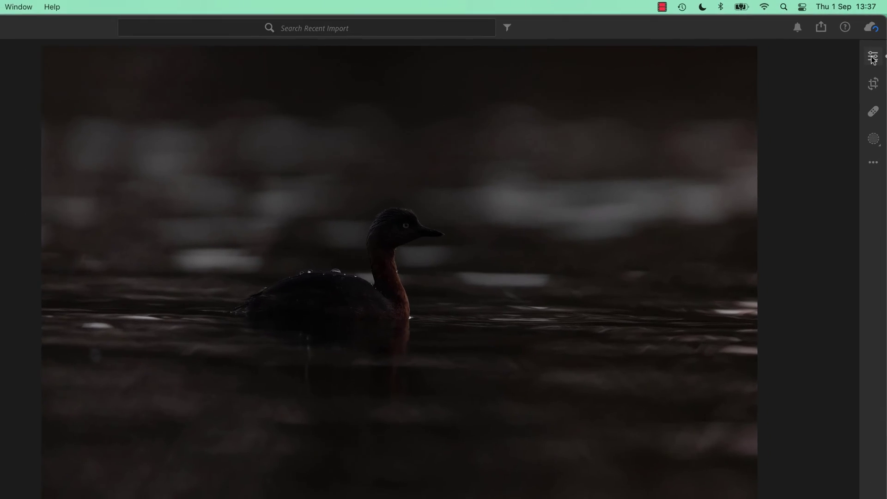
click(876, 45)
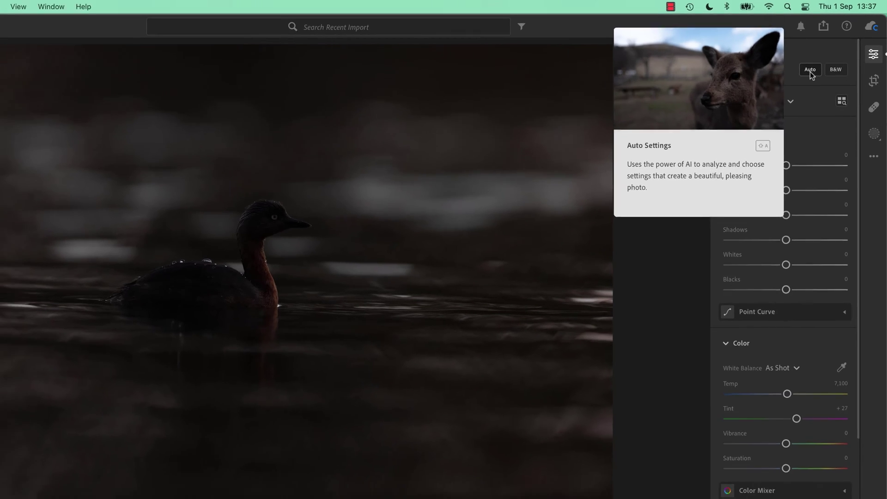
click(810, 71)
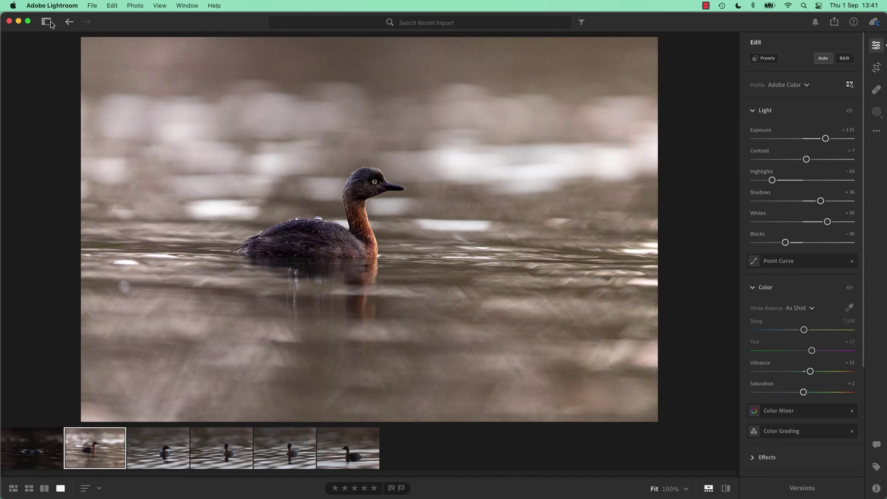
Step: Select grebe photos three through six and apply Auto Settings to all four
key(g)
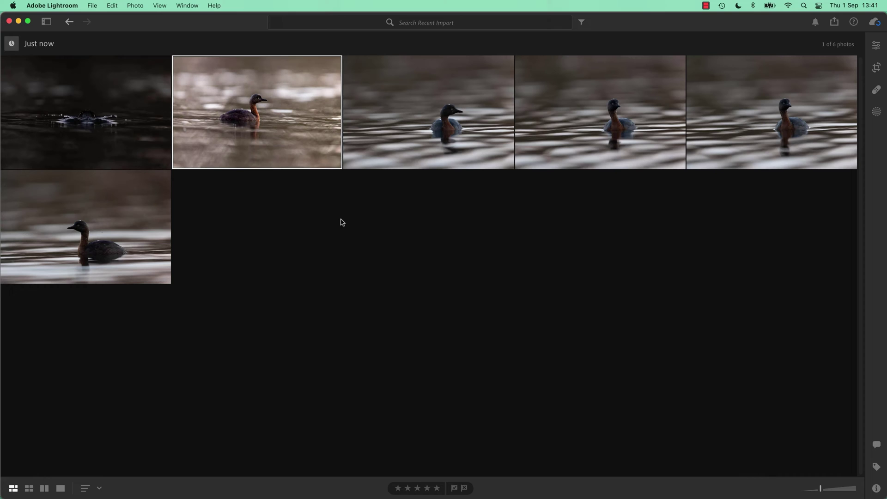
click(417, 146)
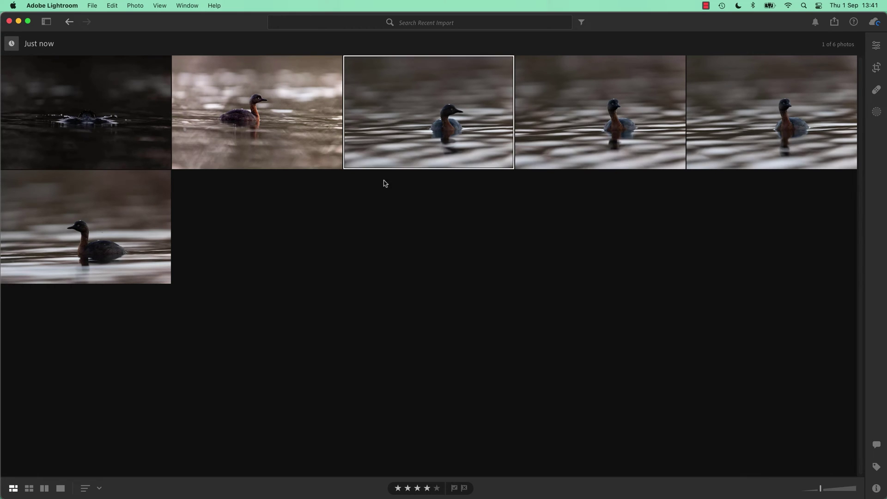
shift+click(121, 248)
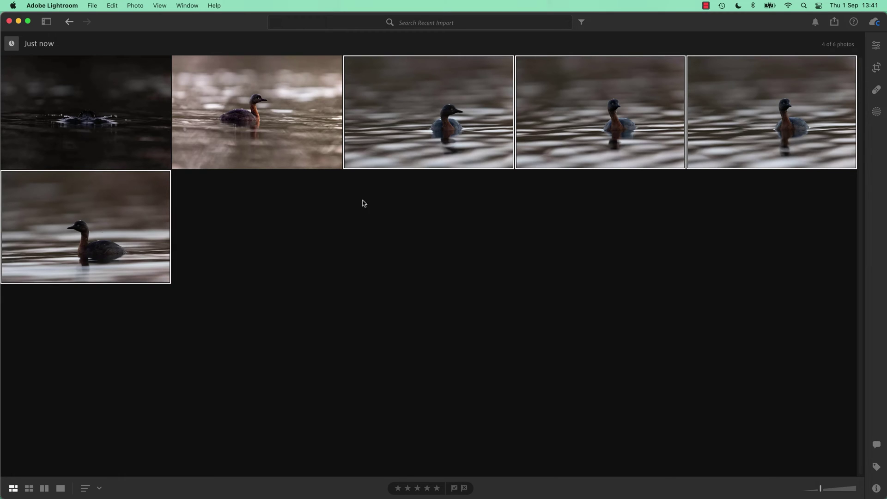
click(432, 217)
click(433, 134)
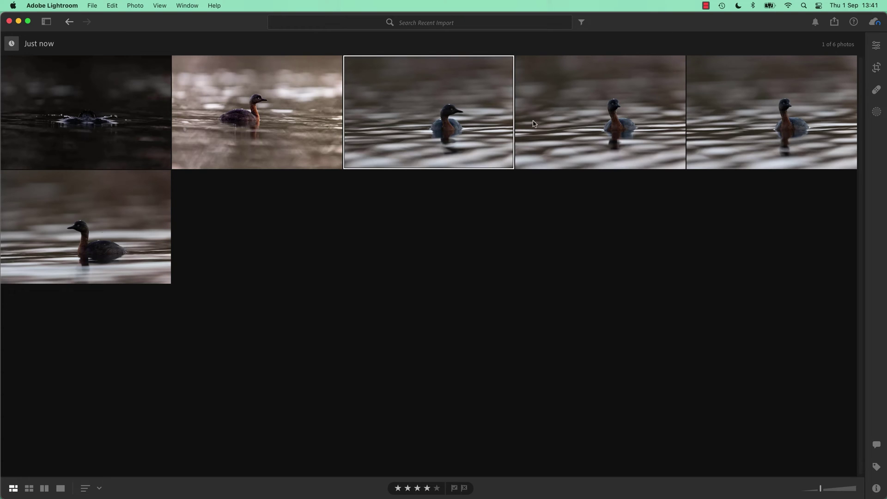
shift+click(109, 266)
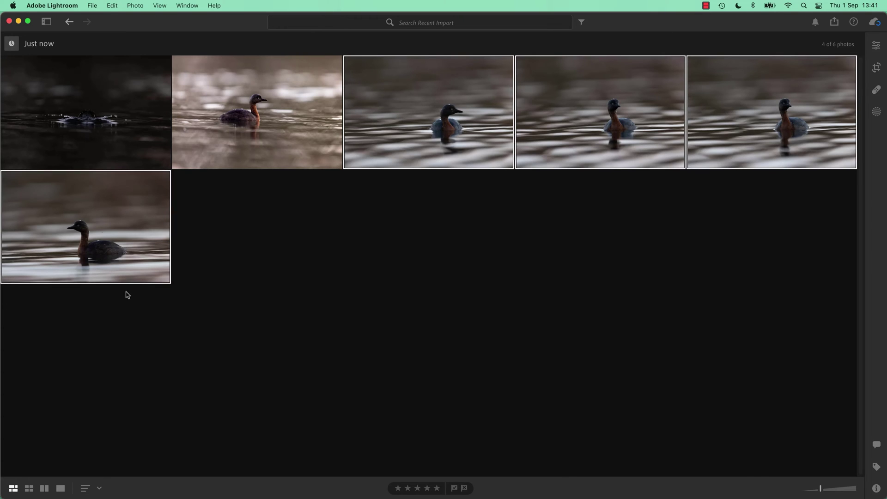
right_click(403, 148)
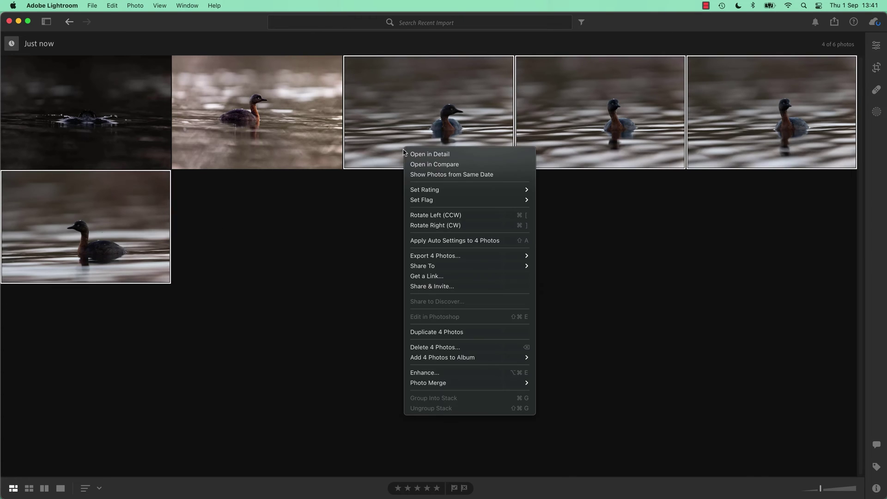
click(434, 243)
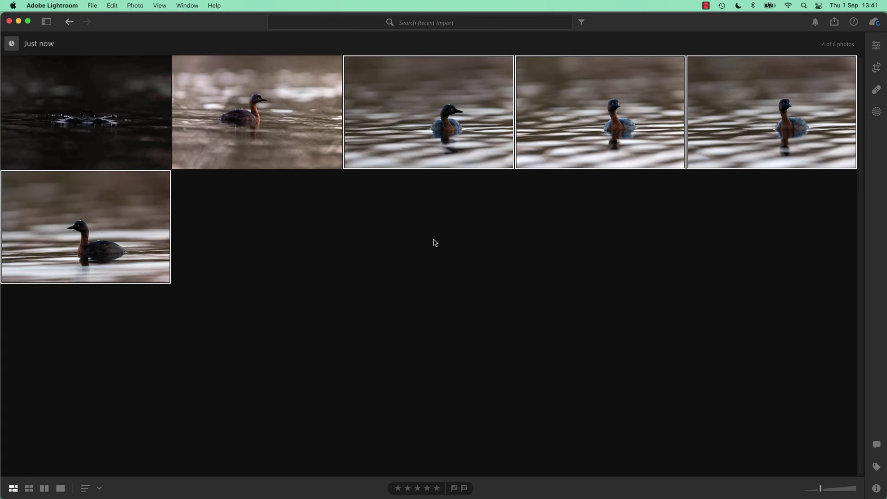
Step: Undo the Auto Settings on the four photos, then redo them
click(113, 5)
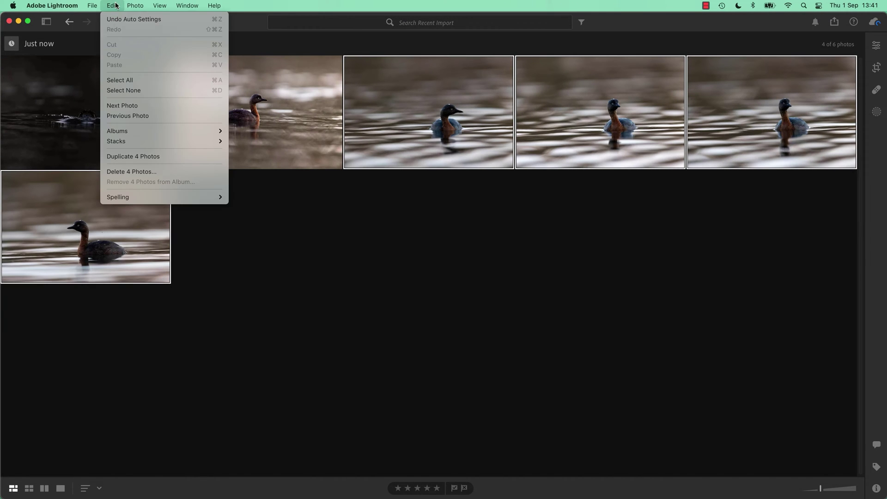
click(119, 20)
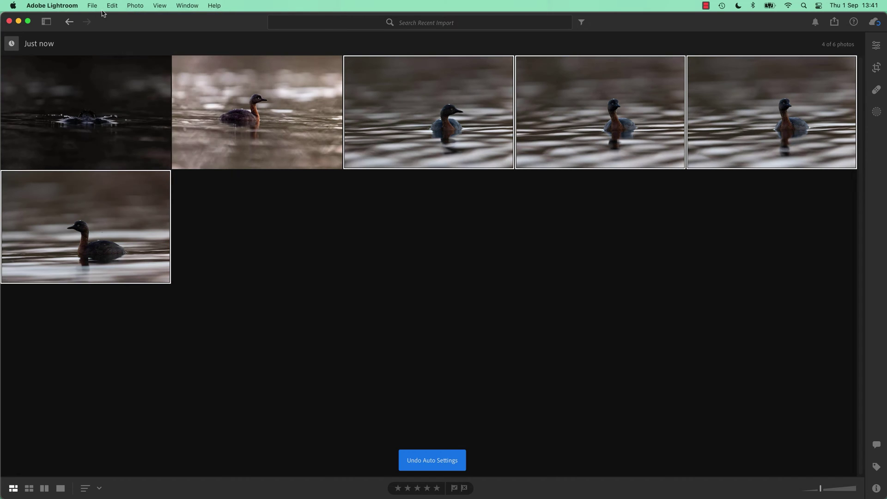
click(113, 5)
click(118, 30)
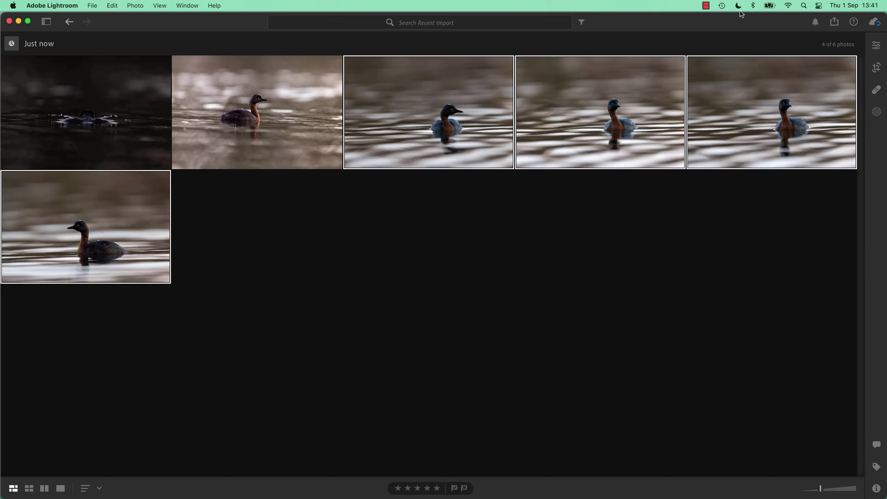
Step: Dismiss the Share menu and show the My Photos list beside the third grebe photo
click(834, 23)
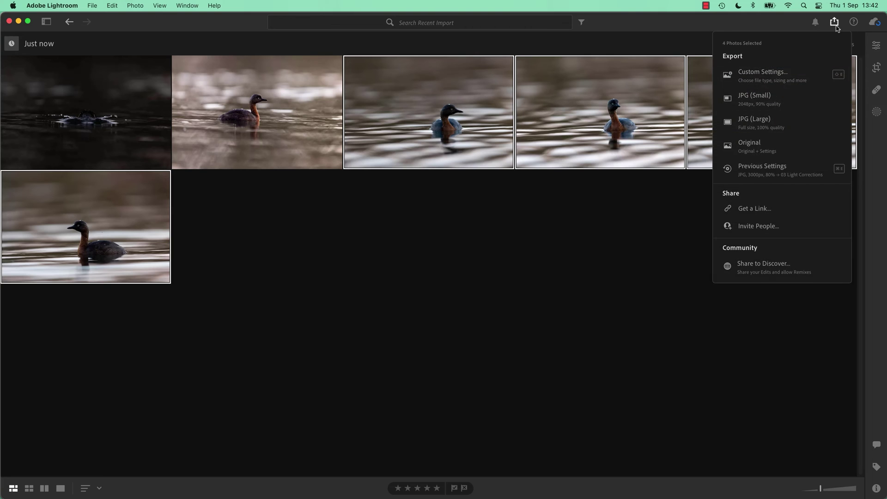
click(754, 99)
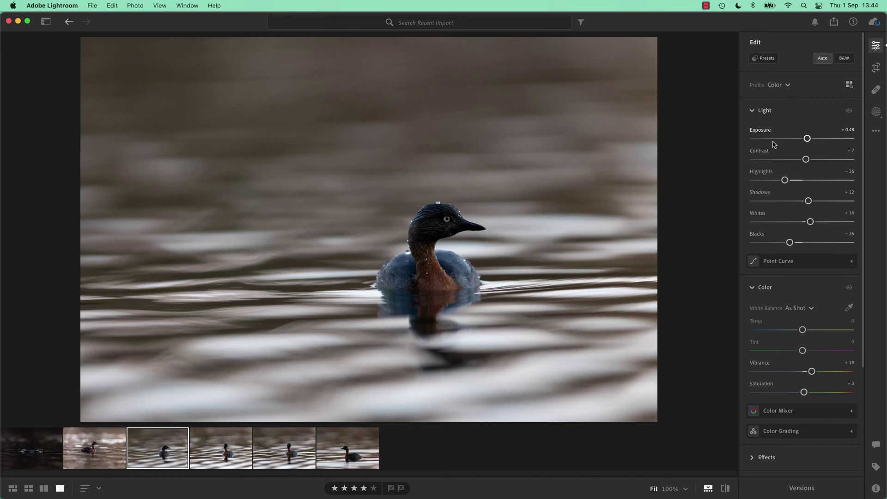
key(p)
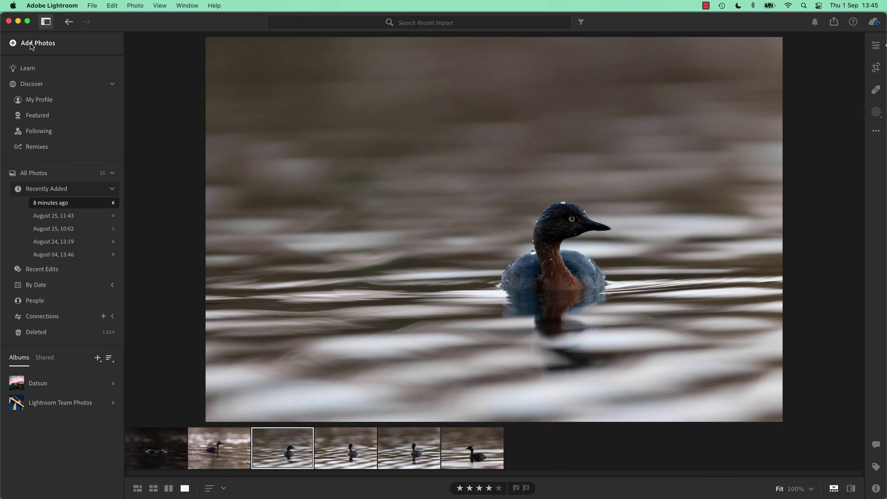
Step: Import Adare 05.ARW as the single Just now photo
click(35, 45)
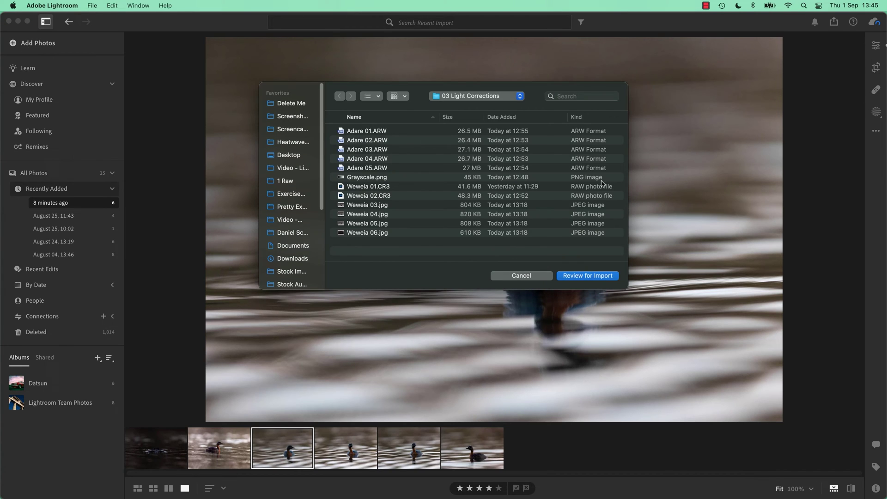
click(372, 170)
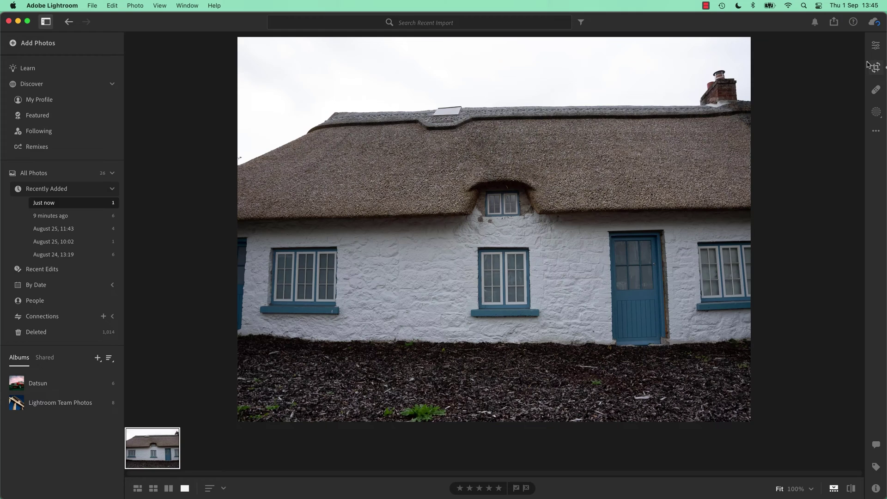
click(875, 45)
click(876, 46)
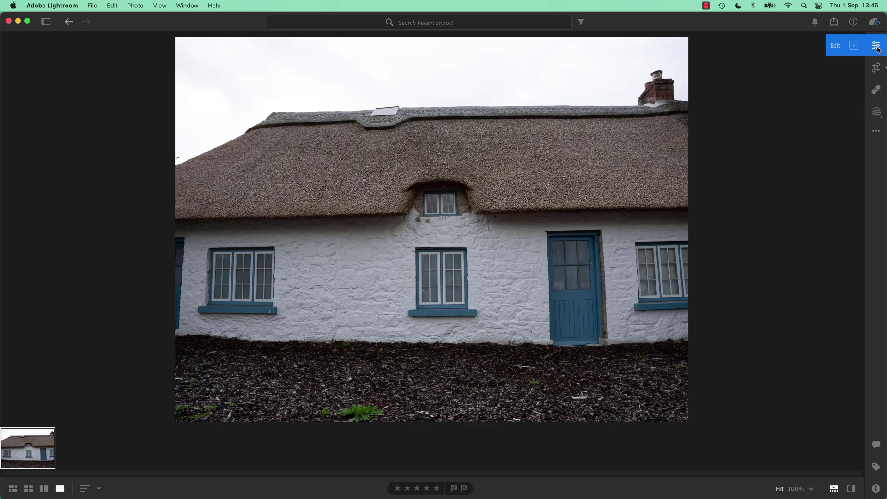
Step: Toggle the Edit and My Photos panels until the Edit adjustments are showing
key(e)
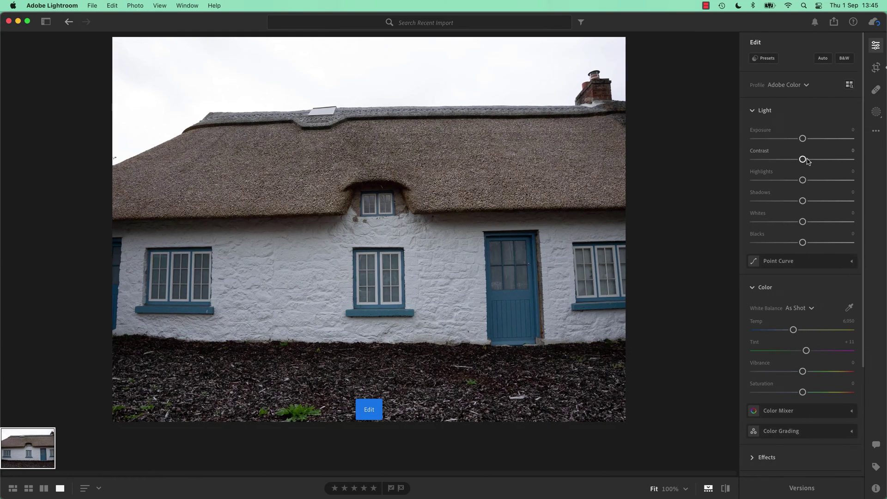
key(e)
key(p)
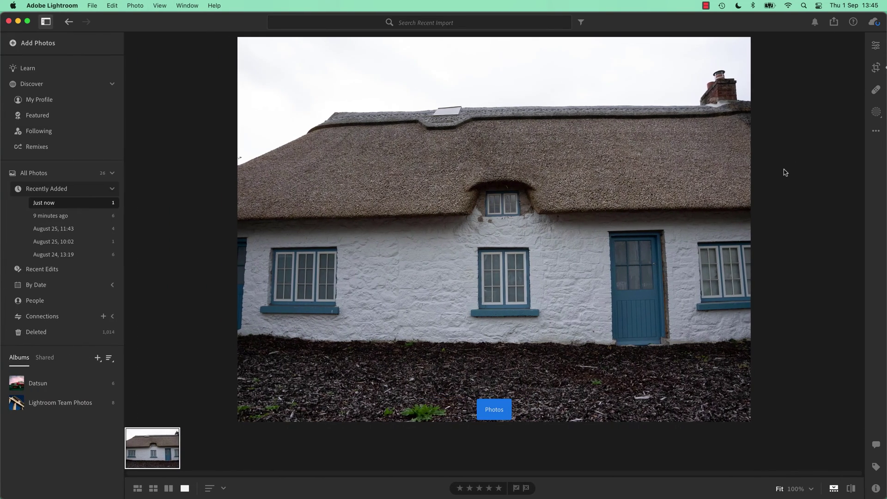
key(p)
key(e)
key(e)
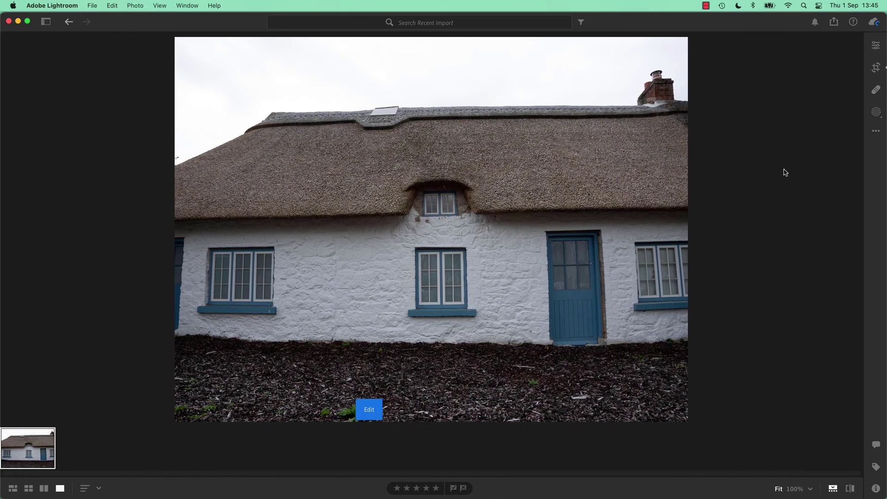
key(e)
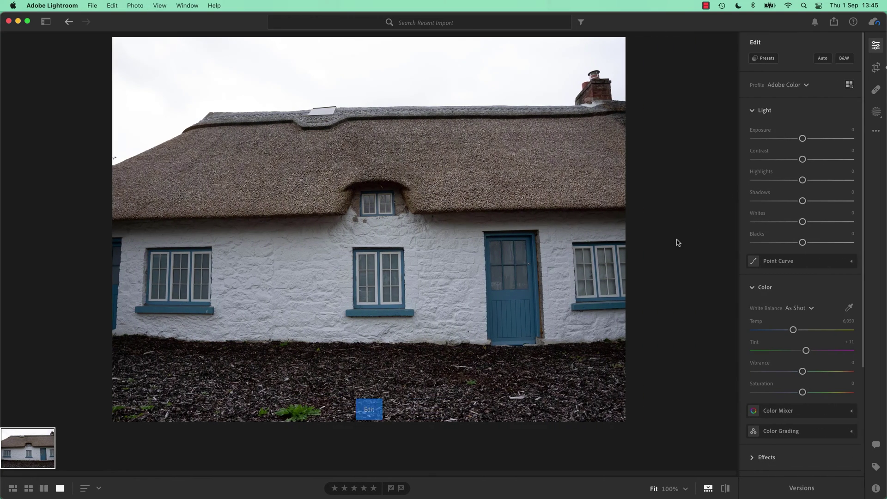
Step: Apply Auto to the cottage photo, then undo it
click(822, 58)
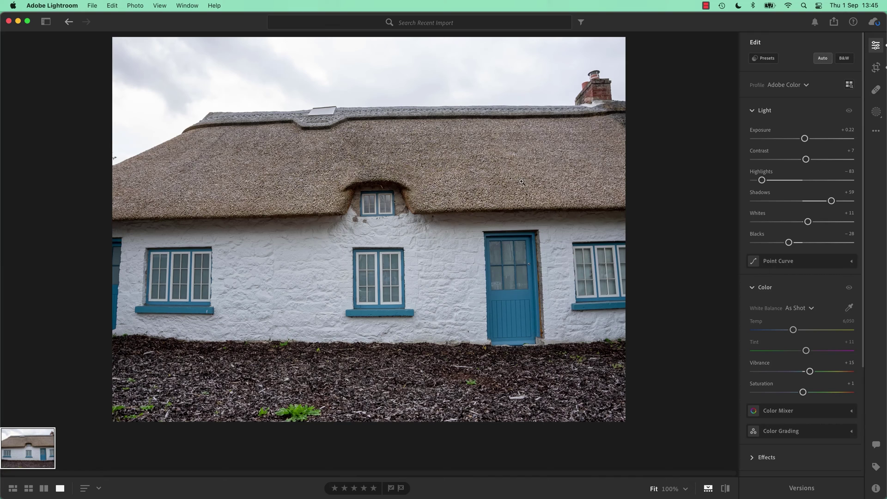
click(108, 5)
click(115, 19)
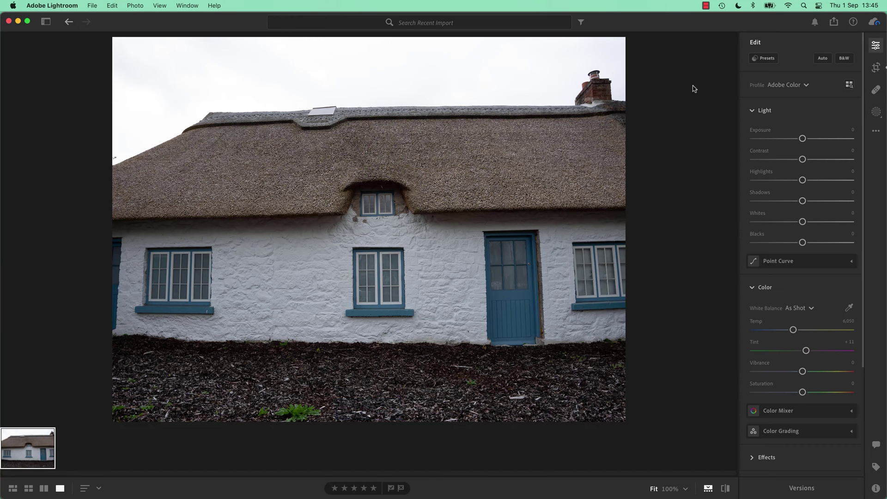
Step: Set per-slider auto values: Exposure +0.22, Vibrance +15, Contrast +7, Highlights −83, Shadows +59, Whites +17, Blacks +6
key(shift)
shift+double_click(776, 129)
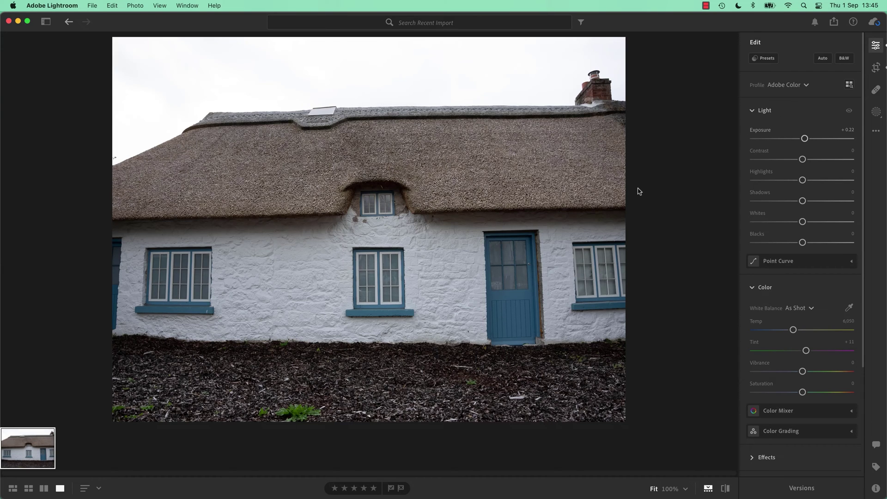
shift+double_click(769, 365)
shift+double_click(767, 151)
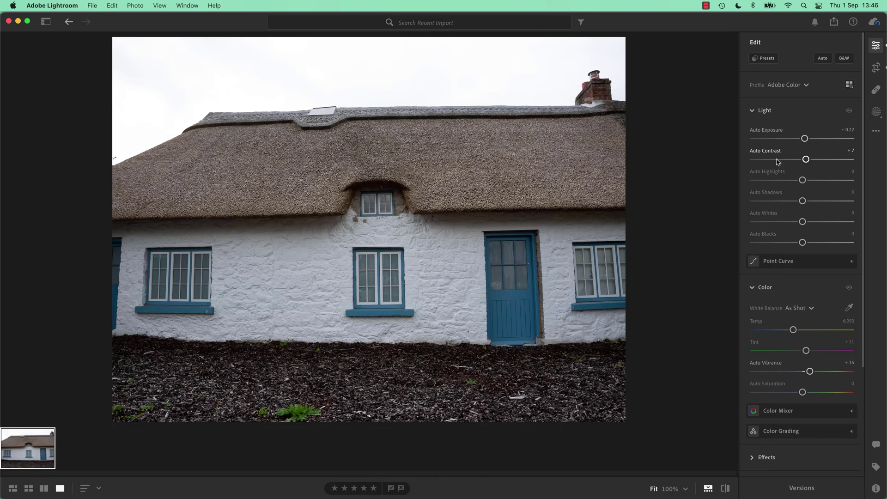
shift+double_click(771, 173)
shift+double_click(769, 194)
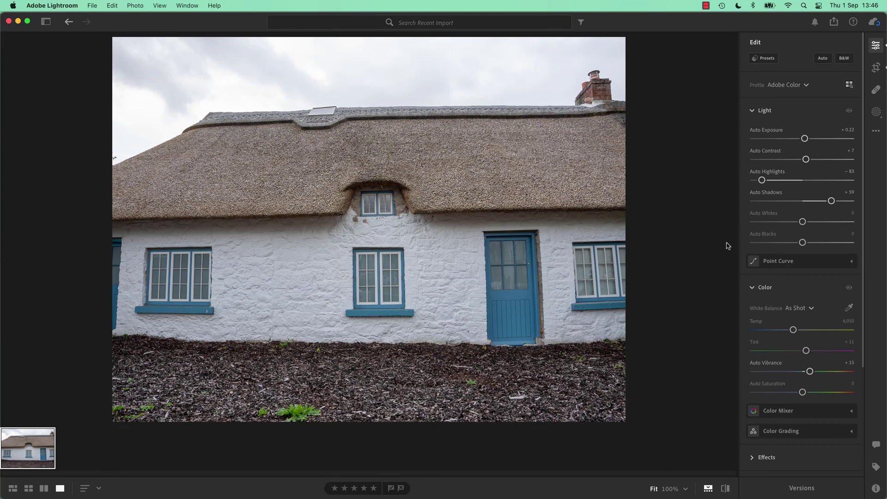
shift+double_click(762, 213)
shift+double_click(760, 235)
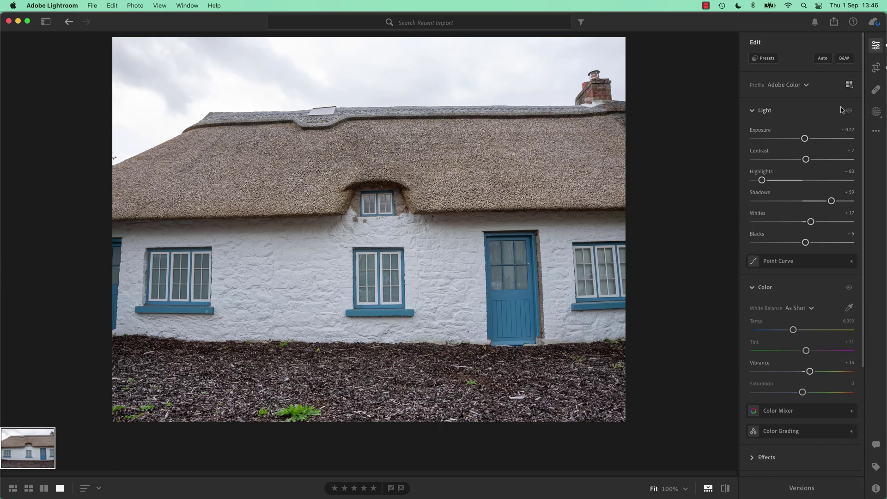
Step: Collapse the Light, Color and Detail sections
click(752, 112)
click(753, 138)
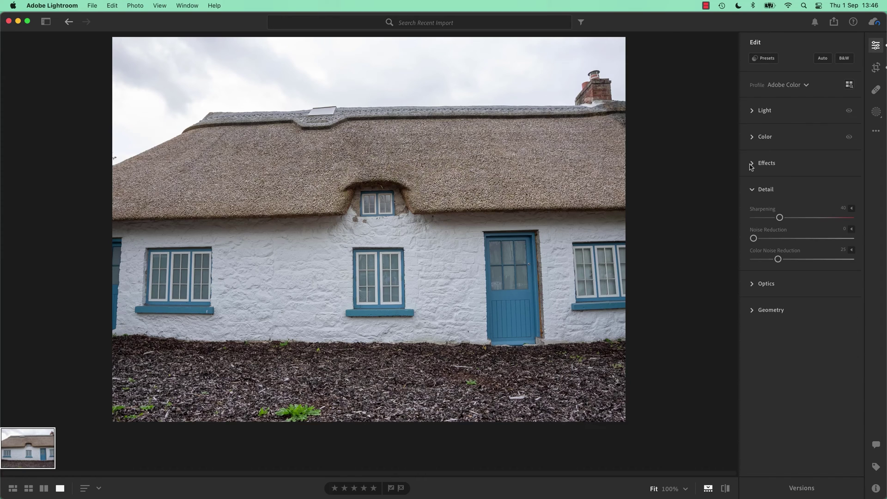
click(753, 189)
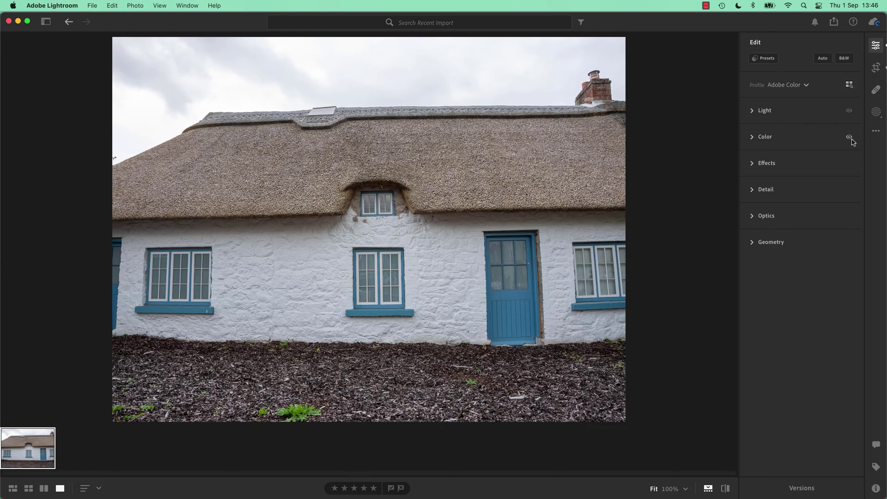
Step: Apply Auto, undo it, then undo the earlier slider edits back to the original
click(824, 60)
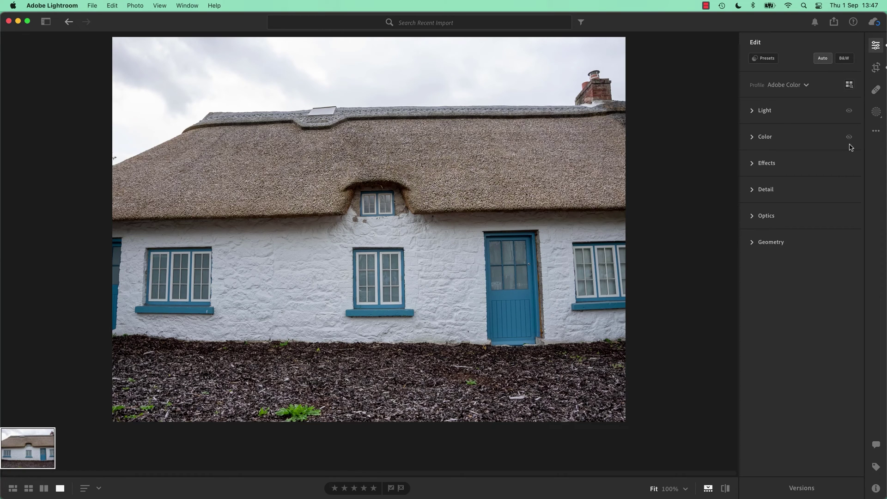
click(109, 5)
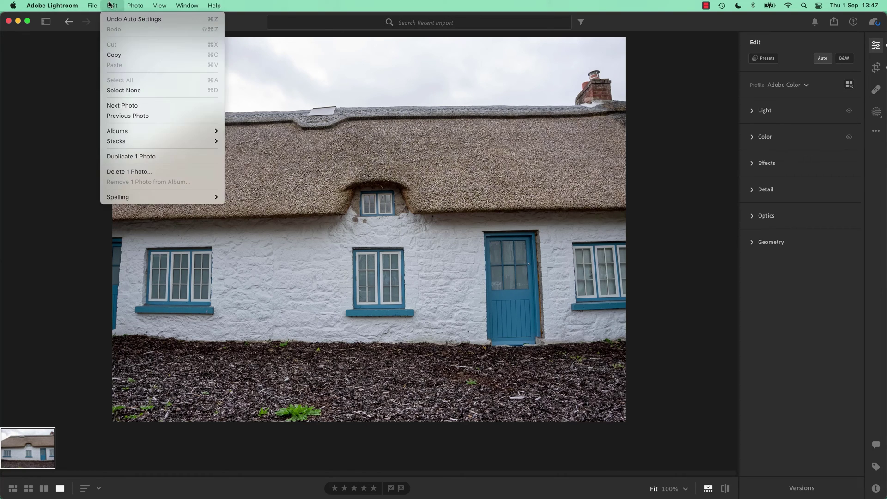
click(124, 21)
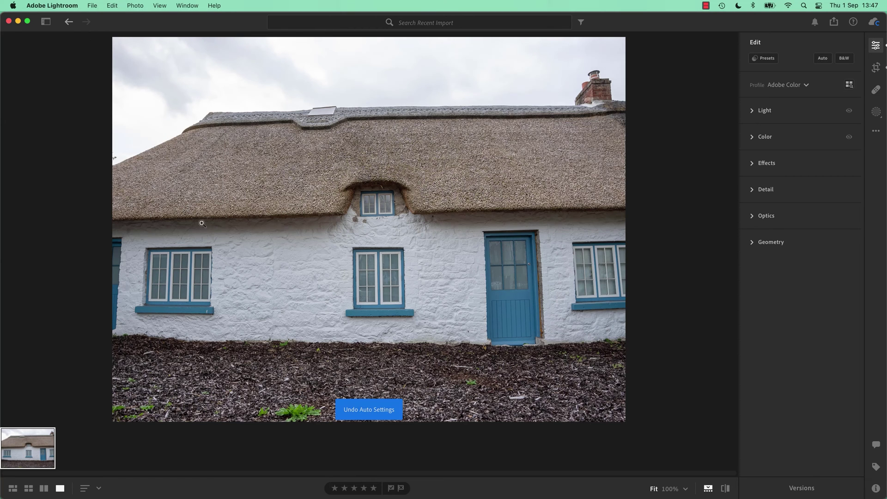
key(super+z)
key(super+z)
key(super+z)
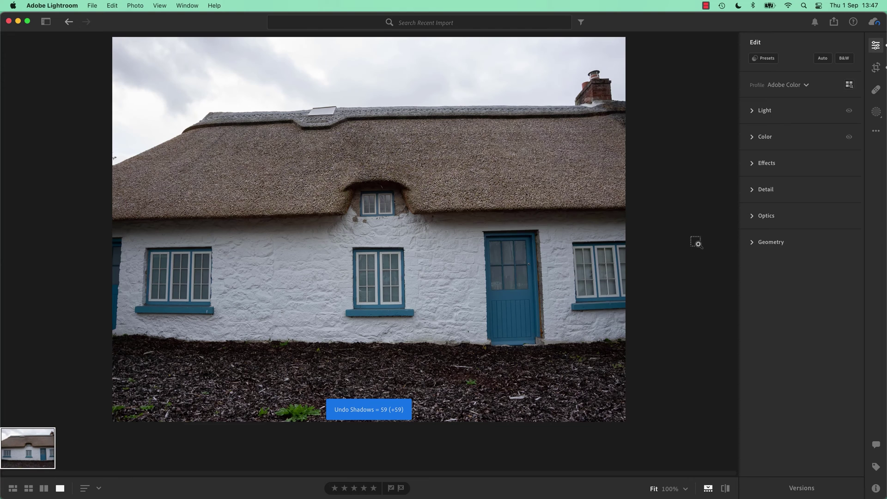
key(super+z)
key(super+z)
key(super+z)
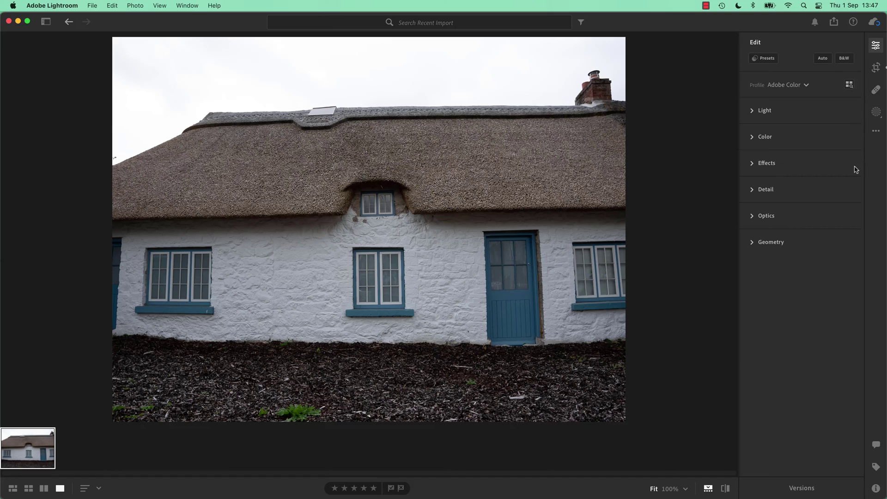
click(822, 60)
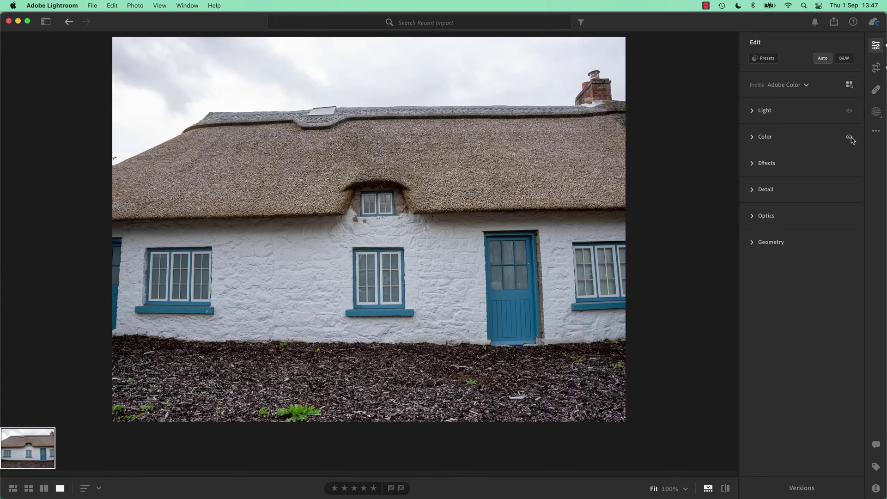
click(753, 137)
click(753, 138)
click(755, 113)
click(756, 113)
click(848, 111)
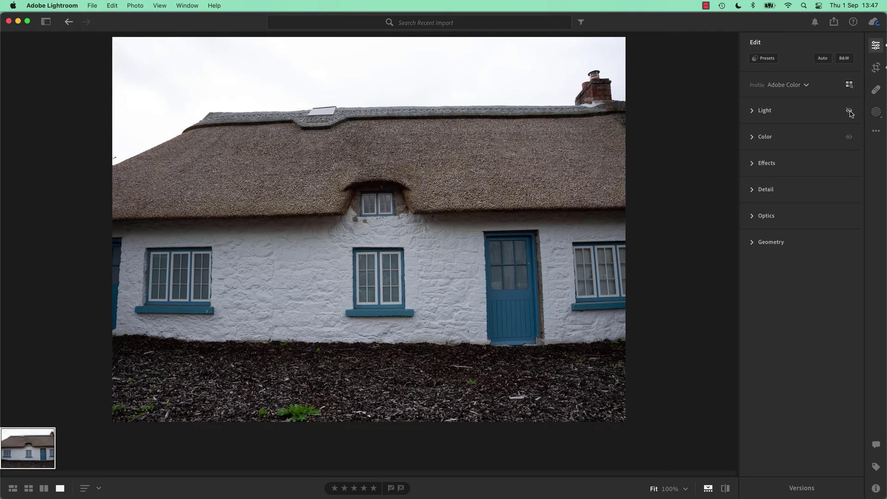
click(849, 111)
click(849, 111)
click(849, 111)
click(849, 112)
click(849, 111)
click(849, 112)
click(849, 111)
click(848, 111)
click(849, 112)
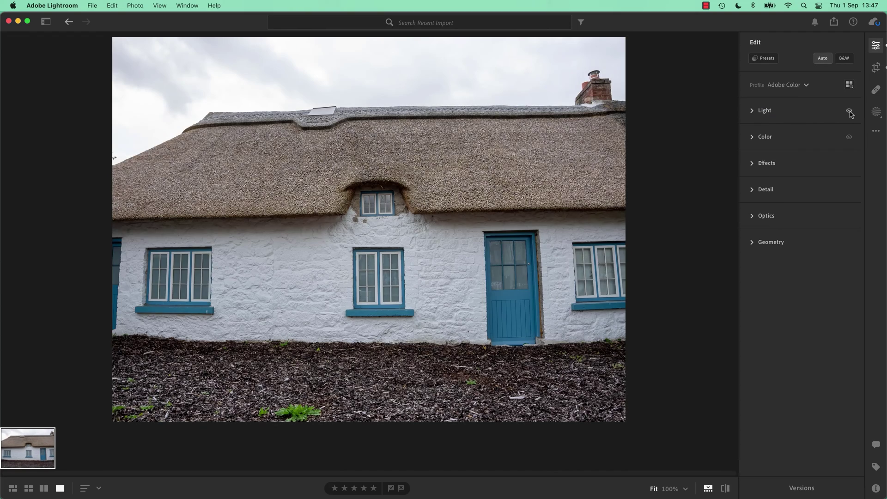
click(849, 111)
click(849, 111)
key(backslash)
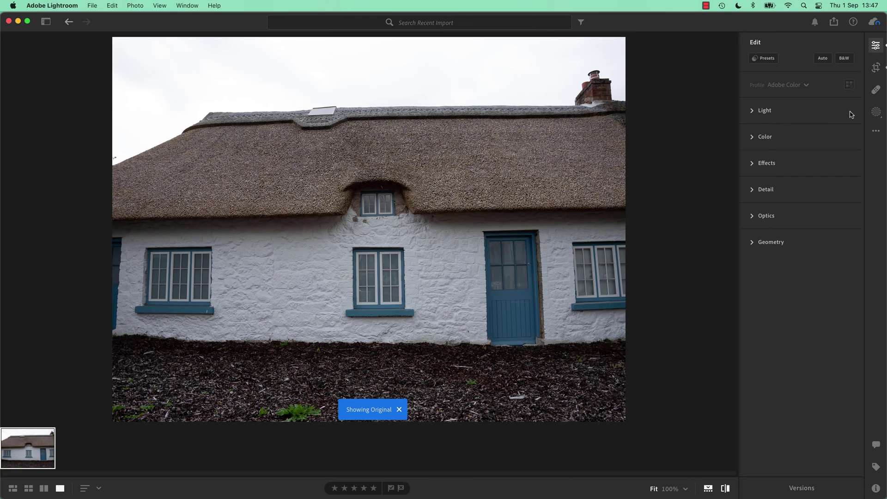
key(backslash)
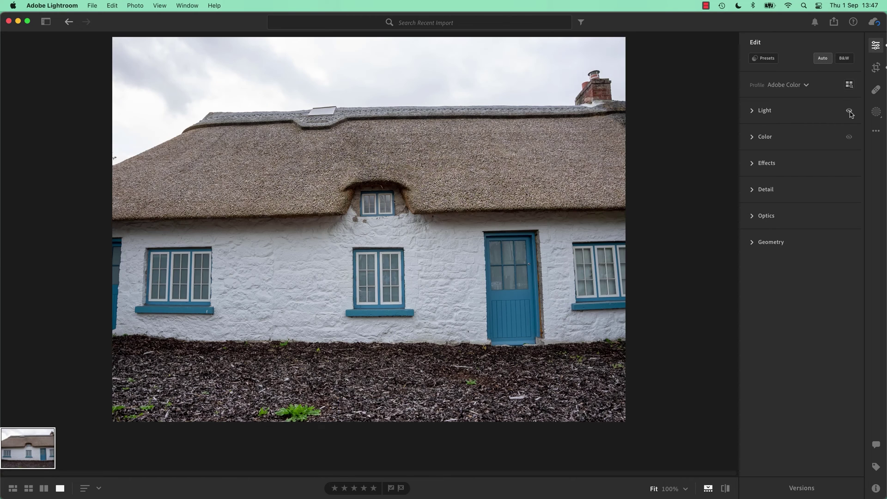
click(725, 489)
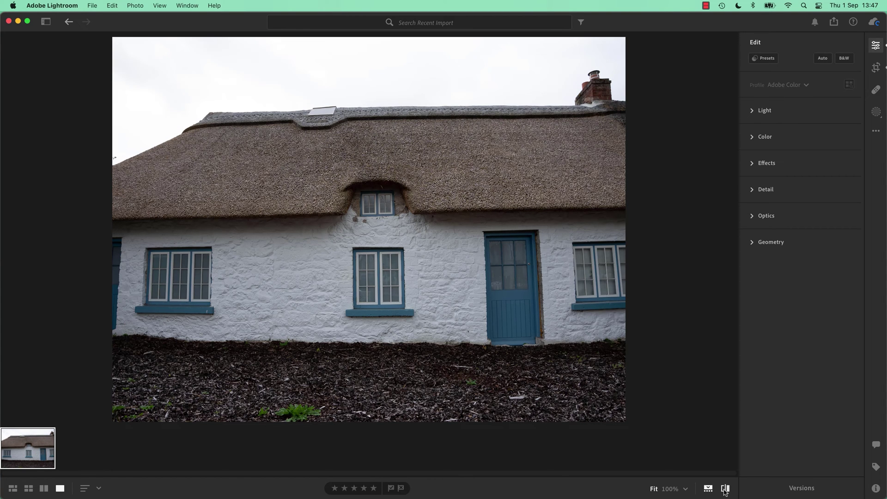
click(725, 488)
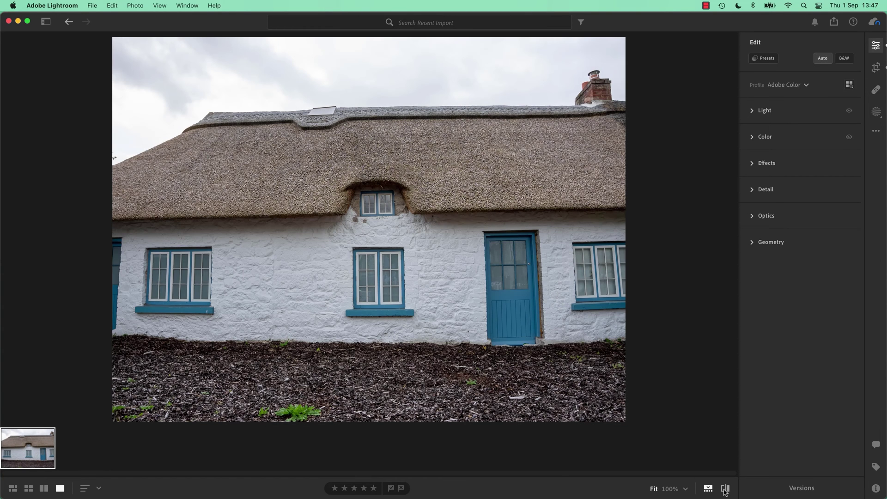
click(725, 489)
click(725, 489)
click(725, 488)
click(725, 488)
click(849, 138)
click(849, 138)
Step: Zoom to 100% around the blue door and toggle the Color adjustments off and back on
click(849, 138)
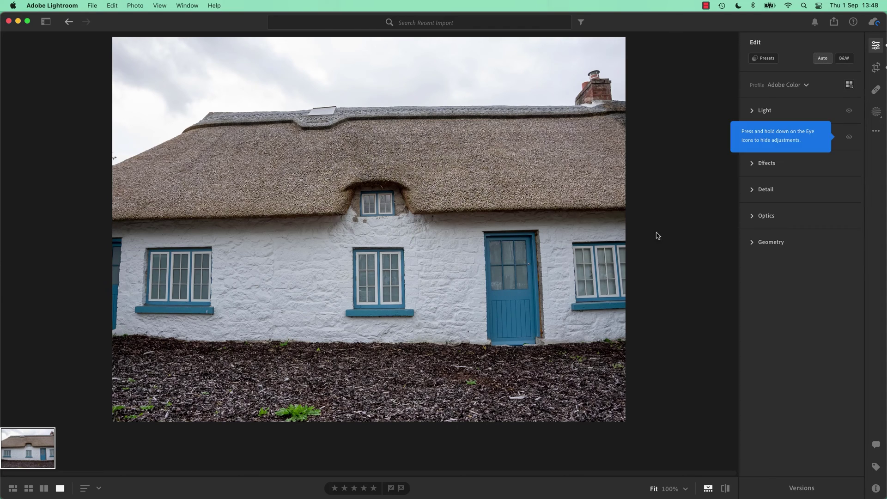
click(522, 307)
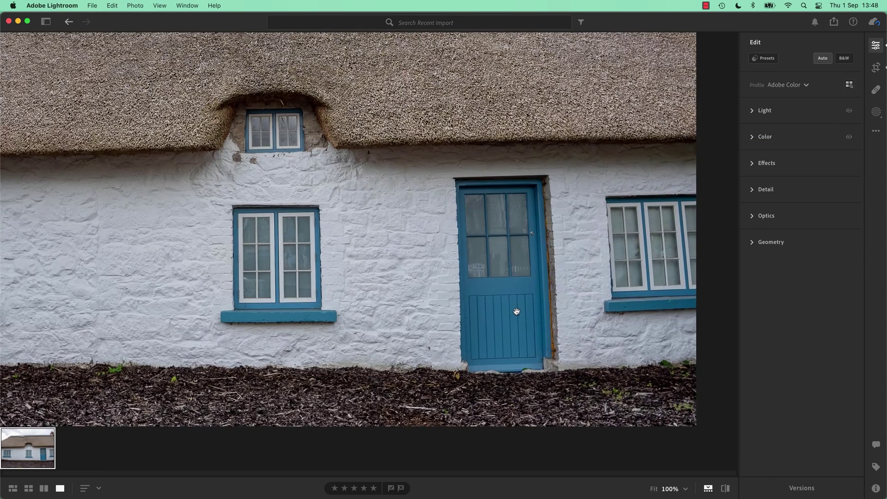
click(849, 137)
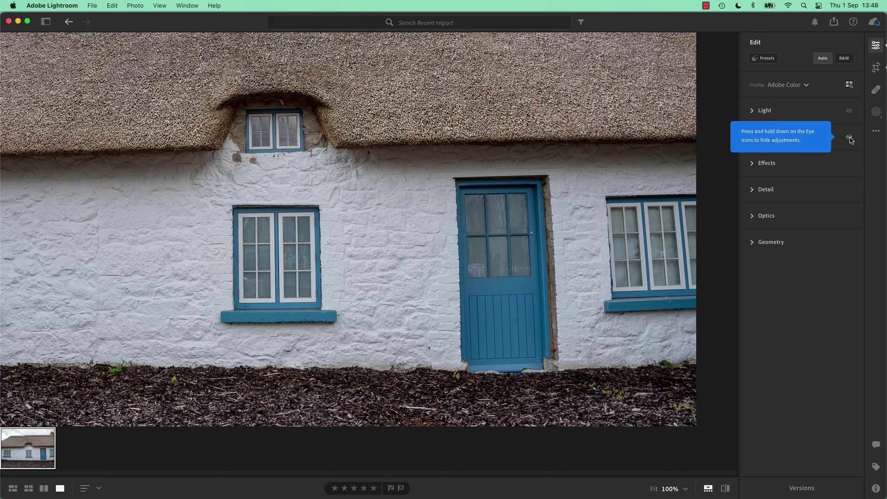
click(848, 137)
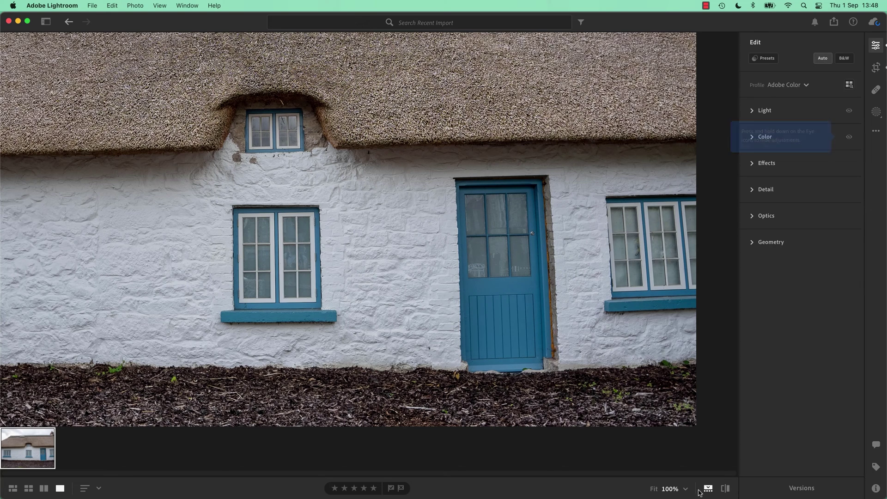
Step: Pick a closer zoom level and pan the magnified view onto the blue door
click(681, 489)
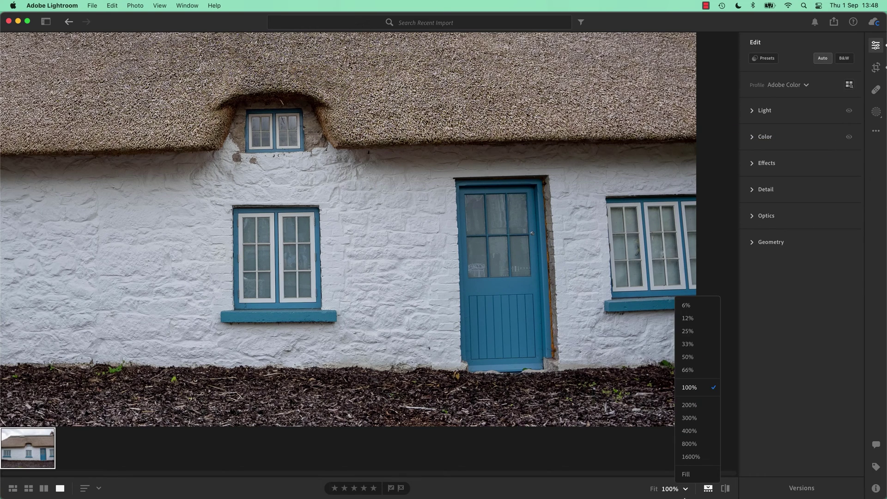
click(702, 423)
drag(667, 316, 419, 236)
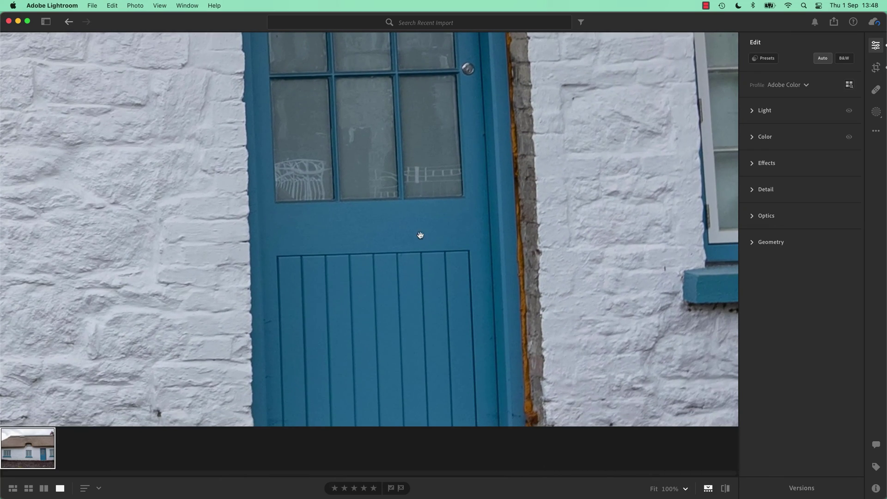
Step: Hide the Color adjustments and flip the Light adjustments off and on to compare the door
click(849, 137)
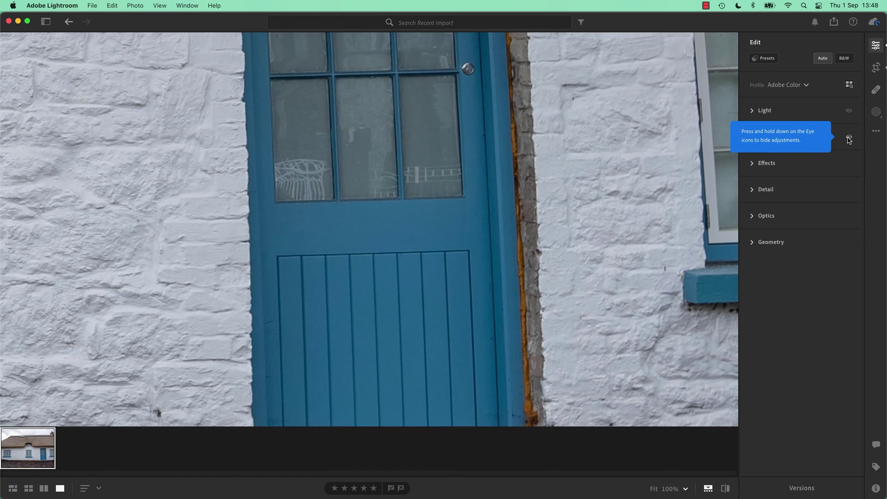
click(848, 111)
click(849, 111)
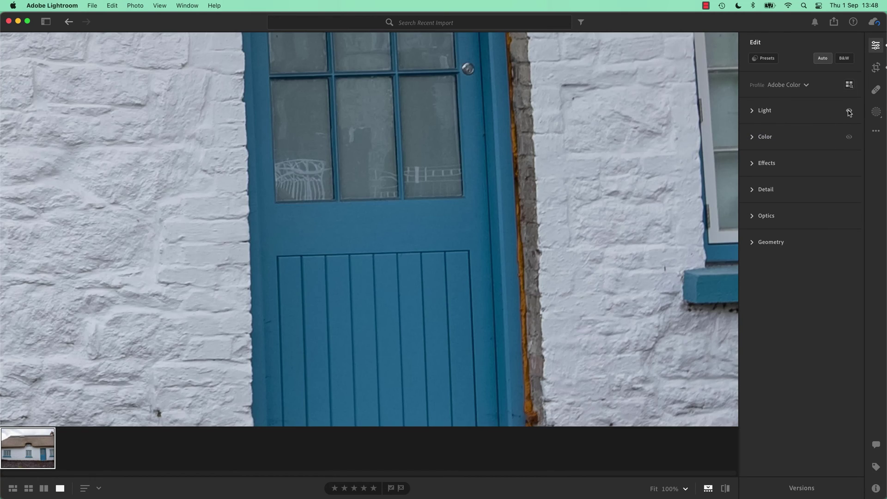
click(849, 111)
click(849, 111)
click(850, 112)
Step: Fit the photo, reapply Auto, raise Highlights from −83 to −71, and hide the Edit panel
click(654, 488)
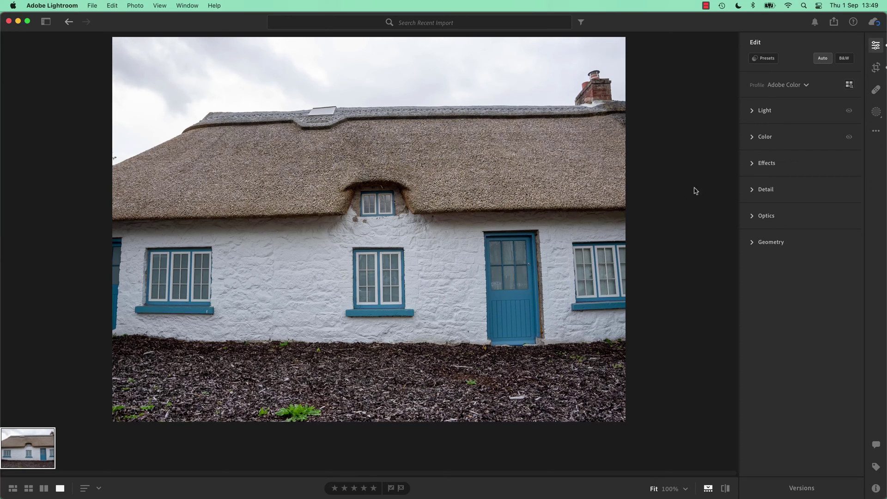
click(751, 116)
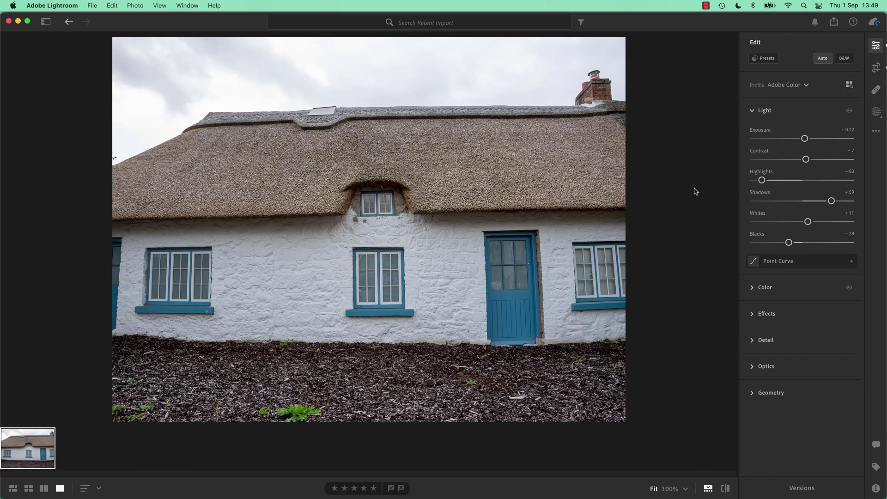
click(823, 59)
mouse_move(762, 180)
mouse_down()
mouse_move(792, 182)
mouse_move(758, 189)
mouse_move(766, 184)
mouse_up()
key(e)
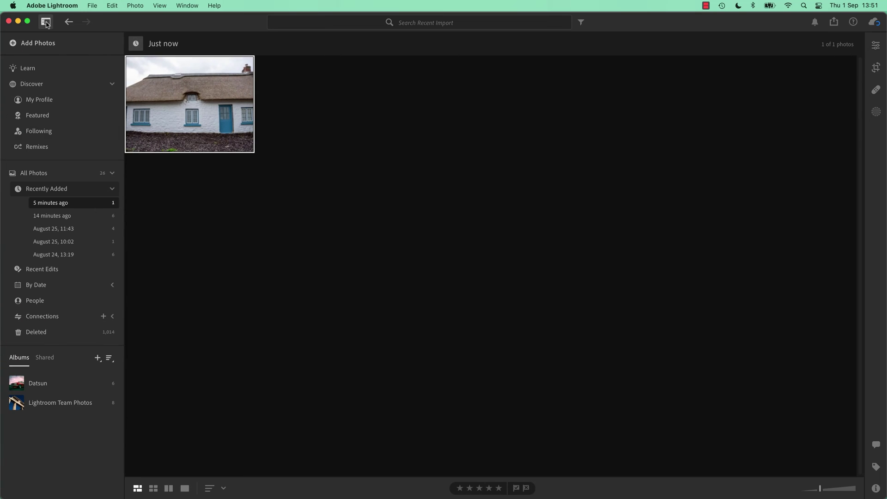
Step: Show All Photos, collapse and re-expand Recently Added, and view the newest cottage import
click(38, 176)
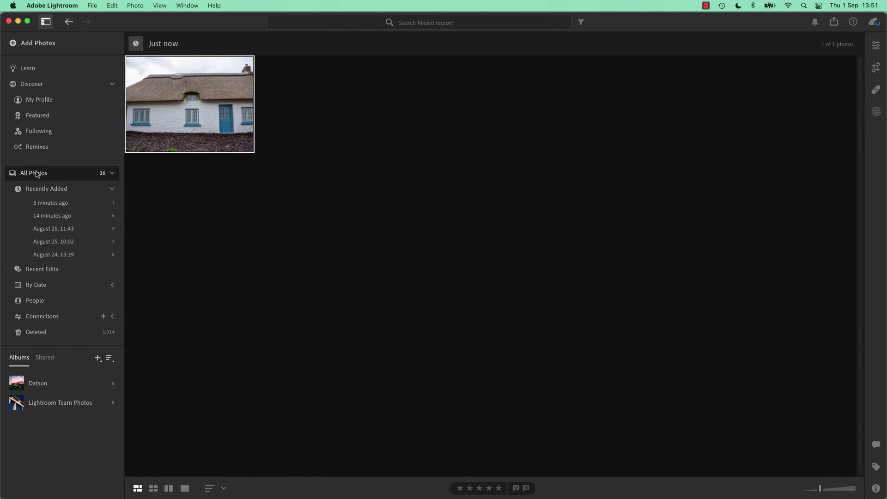
click(46, 190)
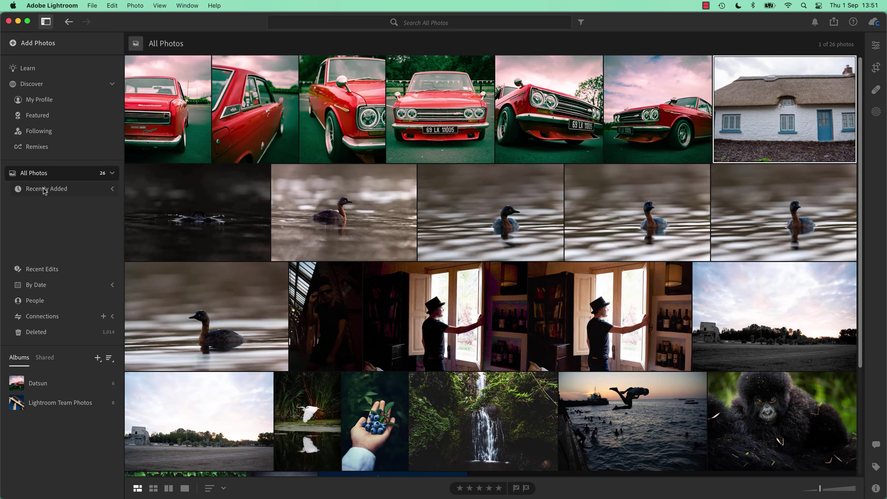
click(45, 191)
click(51, 207)
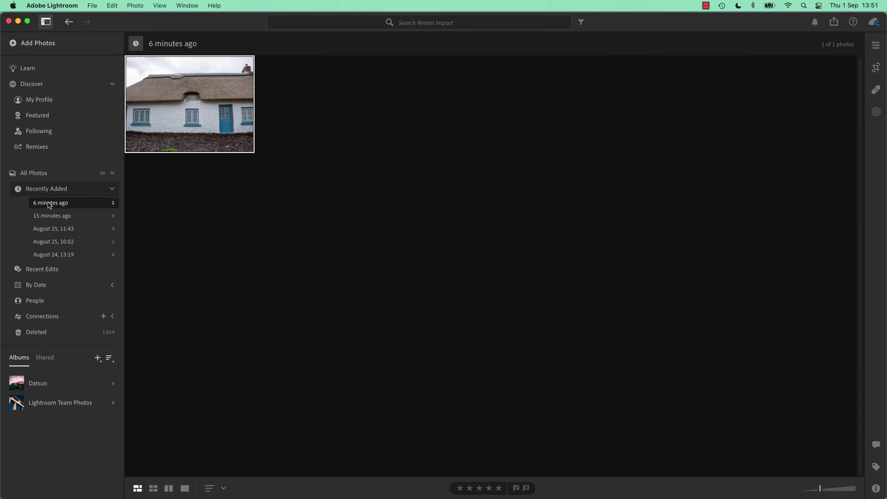
Step: Browse the imports from 15 minutes ago, August 25 (11:43, 10:02) and August 24 13:19
click(51, 217)
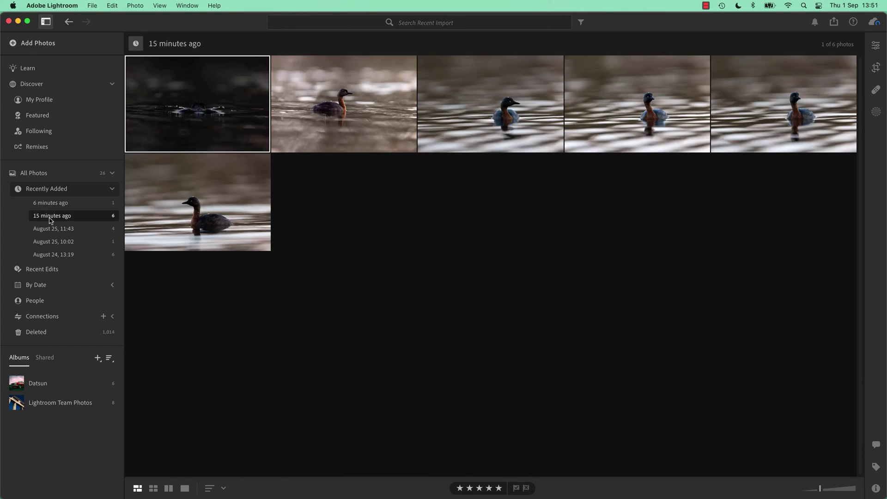
click(54, 230)
click(55, 242)
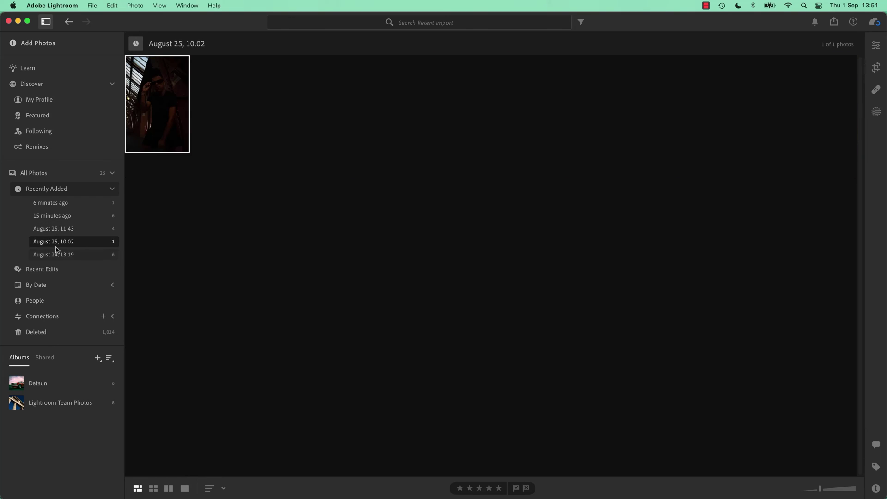
click(56, 255)
click(56, 243)
click(55, 230)
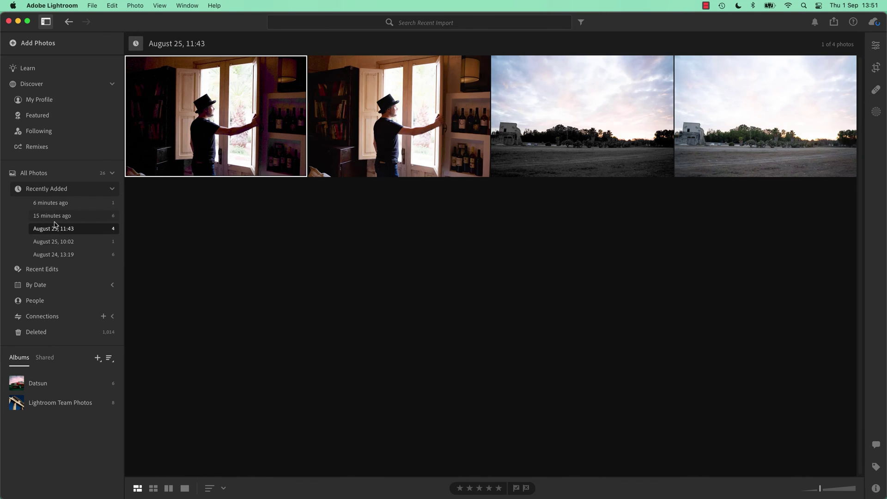
click(55, 218)
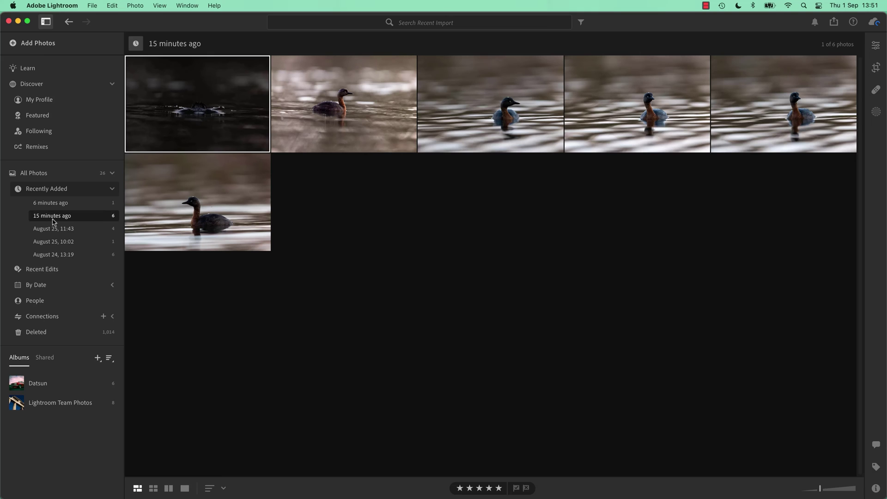
Step: Return to All Photos and scroll through the library grid
click(37, 177)
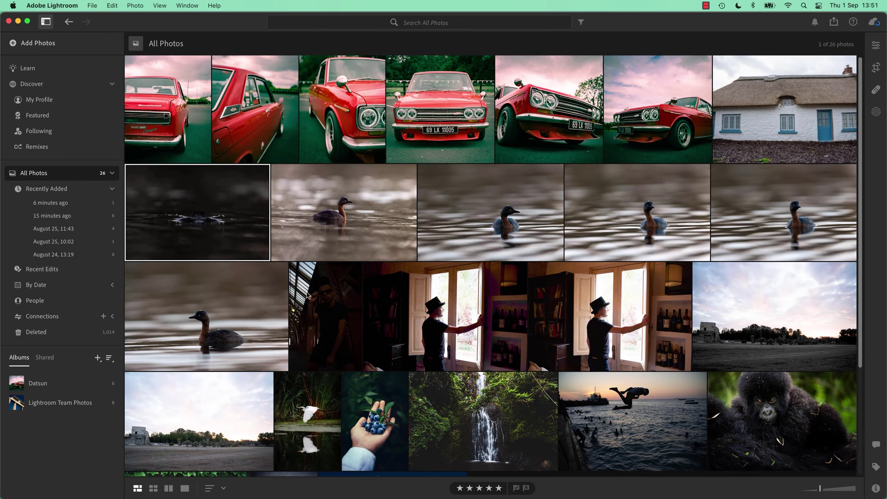
scroll(306, 296, down, 3)
scroll(306, 296, up, 3)
Step: Step through the imports from 6 minutes ago to August 25 10:02 and back, ending on All Photos
click(43, 206)
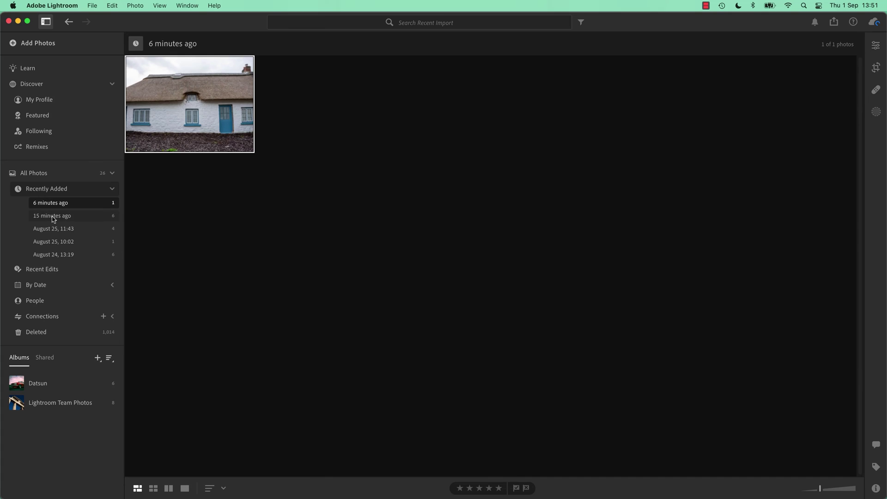
click(52, 218)
click(54, 230)
click(54, 242)
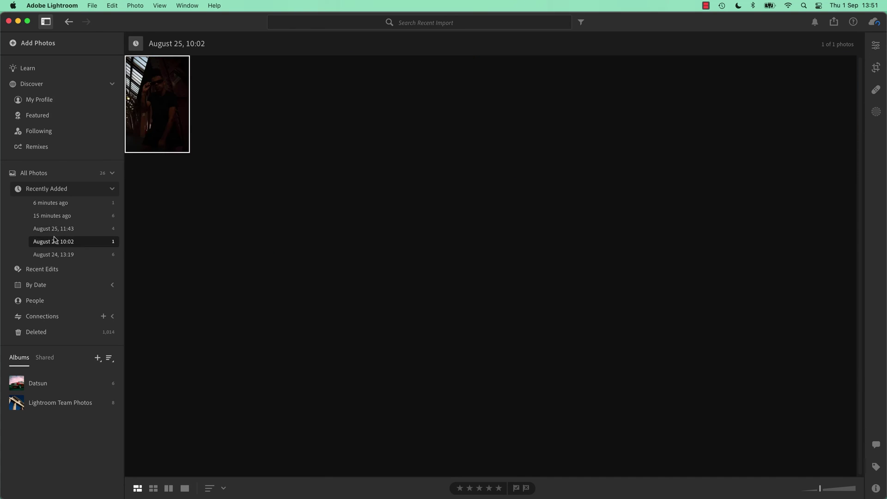
click(55, 229)
click(53, 215)
click(51, 202)
click(49, 175)
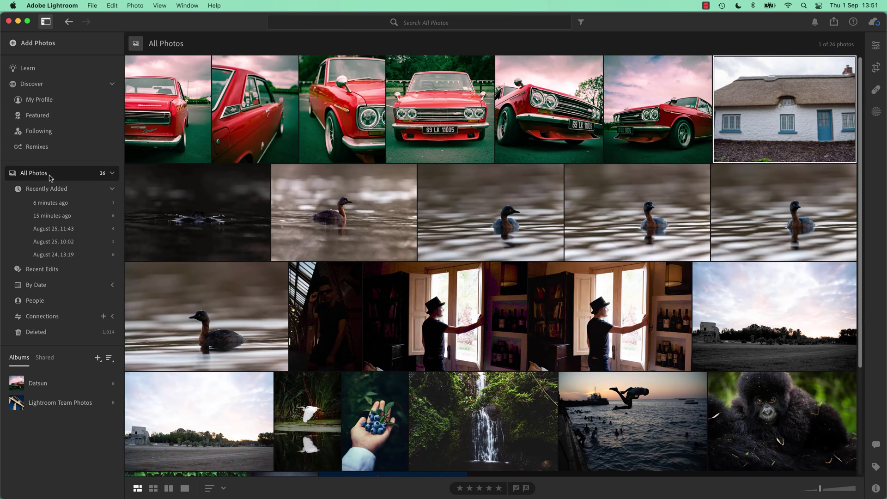